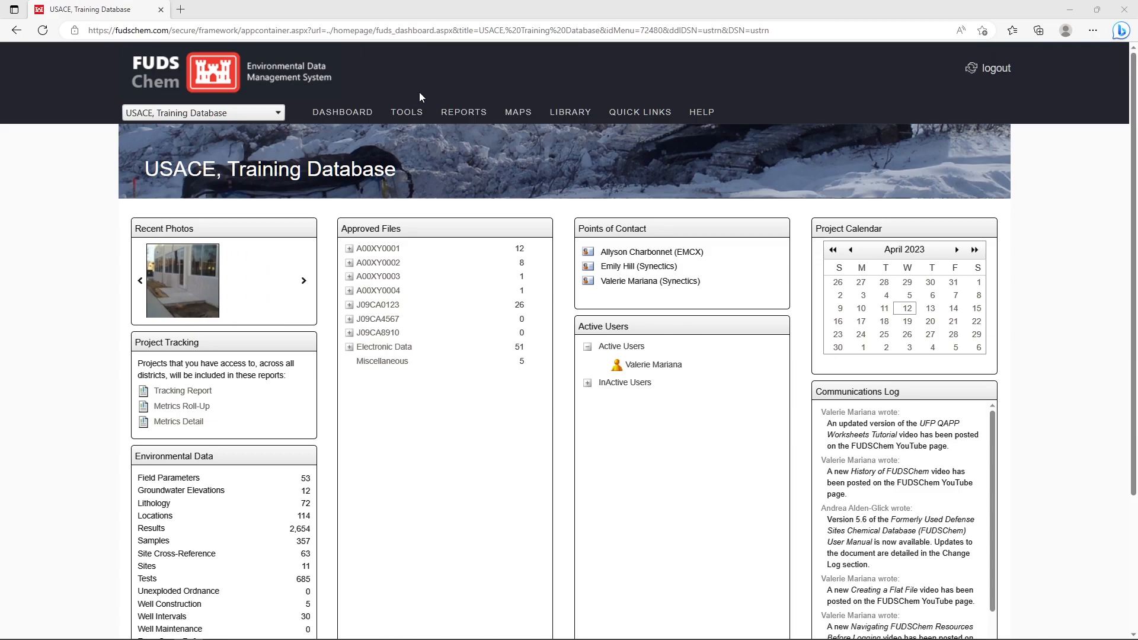
Open the Add/Edit Samples editor for the FUDS Training 2022 event from the event management field sample assignments
mouse_move(406, 113)
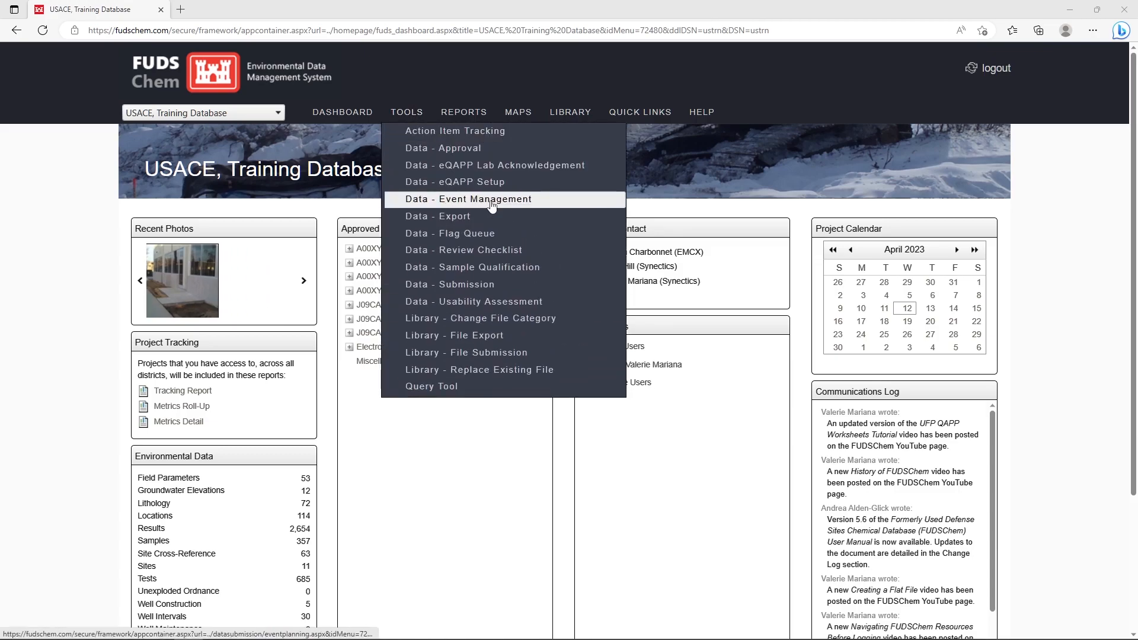
left_click(547, 206)
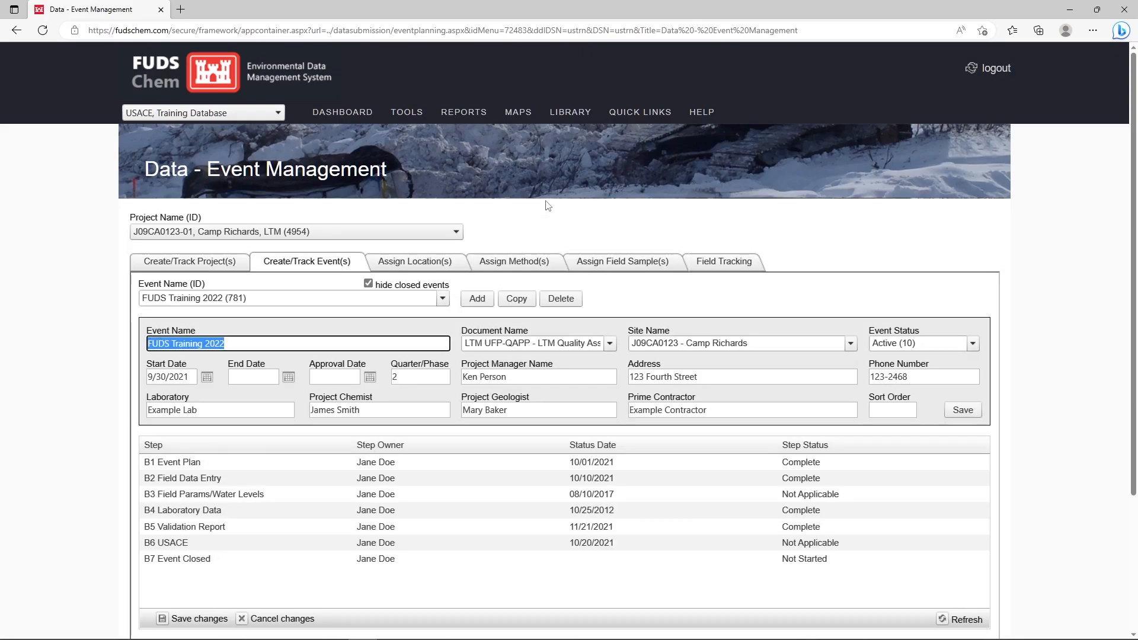
left_click(419, 262)
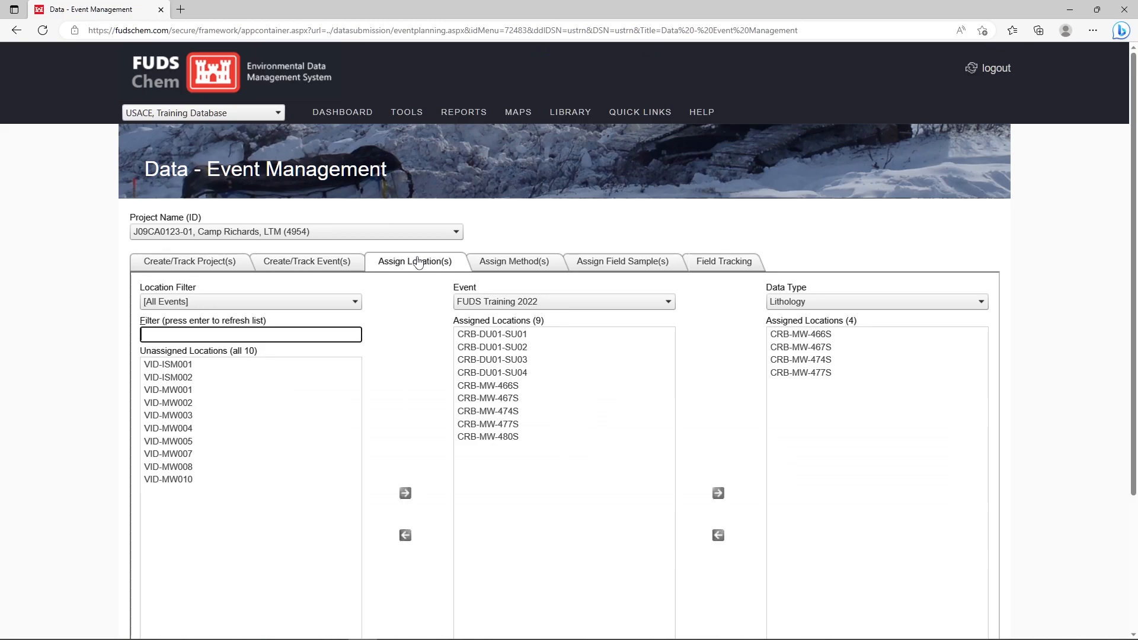
left_click(520, 262)
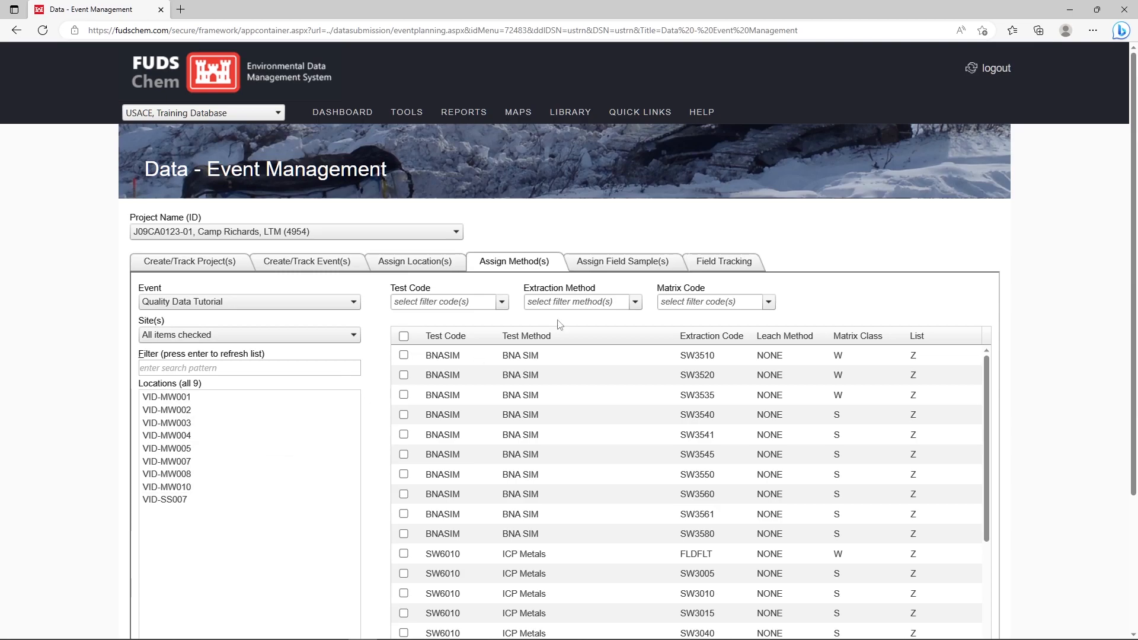
left_click(611, 274)
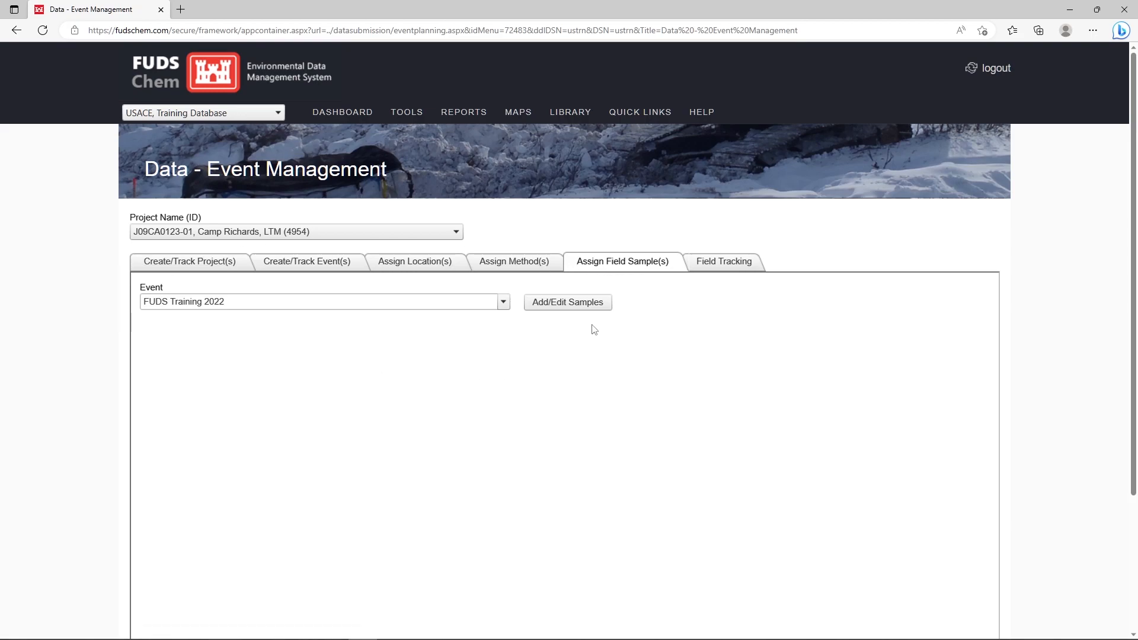
left_click(596, 304)
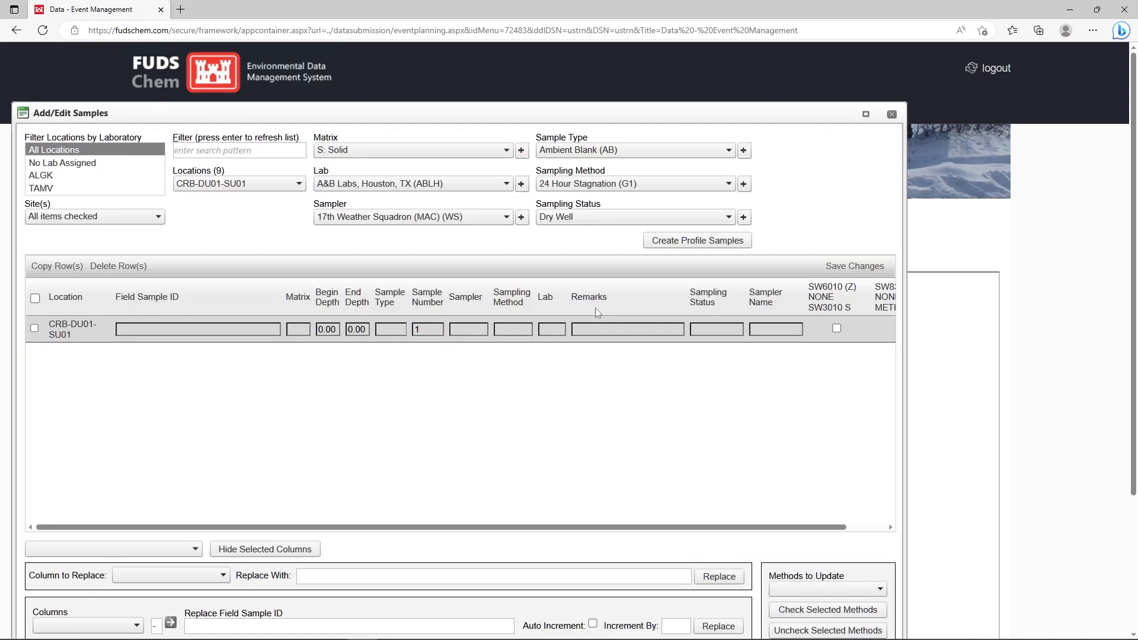
left_click_drag(569, 103, 580, 72)
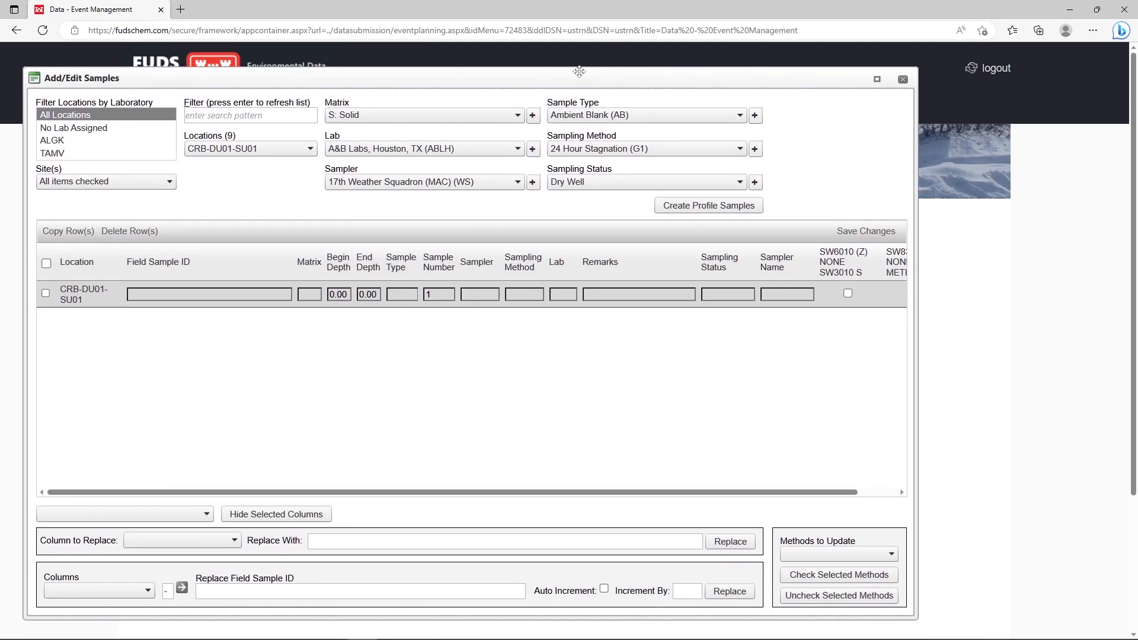
Add locations CRB-DU01-SU02, CRB-DU01-SU03 and CRB-DU01-SU04 to the location selection so their sample rows load
left_click(249, 148)
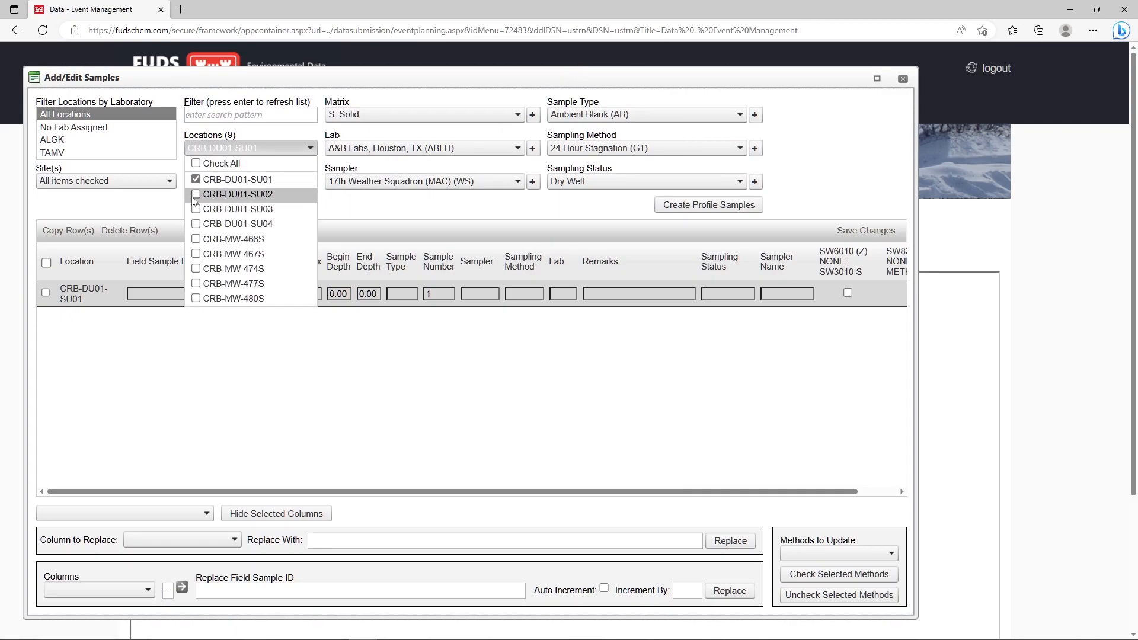
left_click(195, 195)
left_click(197, 209)
left_click(197, 224)
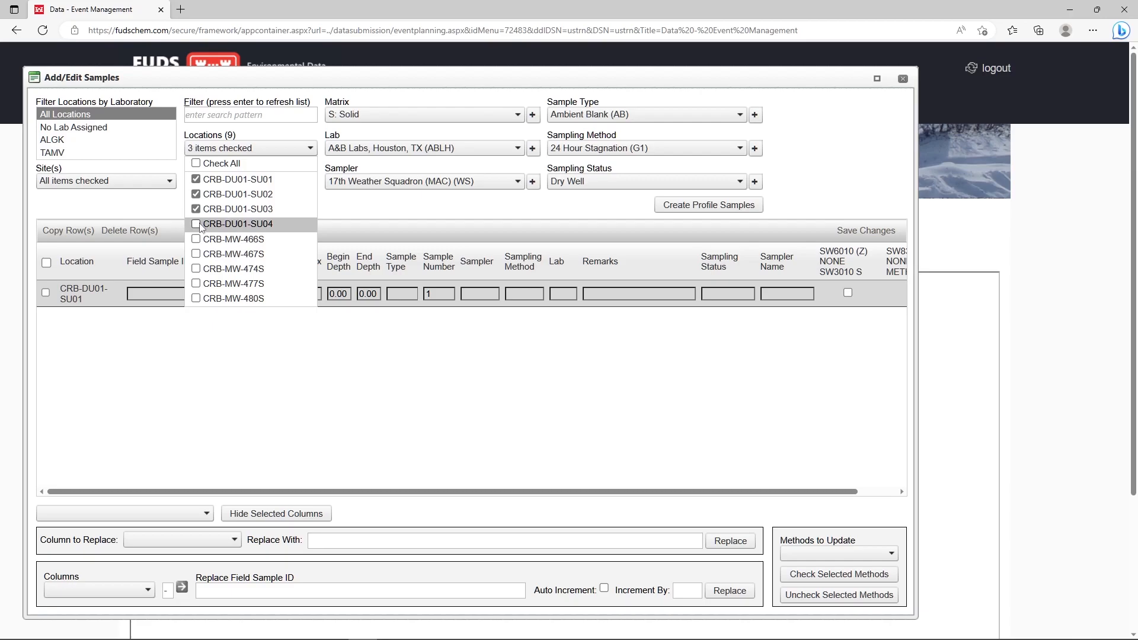
left_click(342, 217)
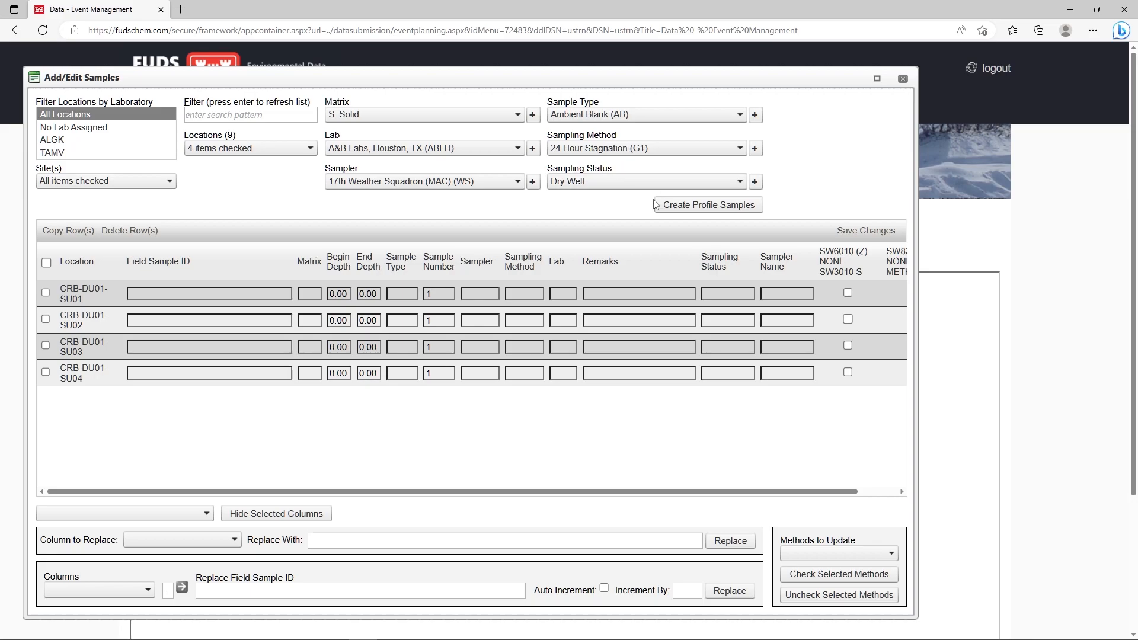
Start creating profile samples for locations CRB-DU01-SU01 through CRB-DU01-SU04, with 5 samples to create
left_click(721, 208)
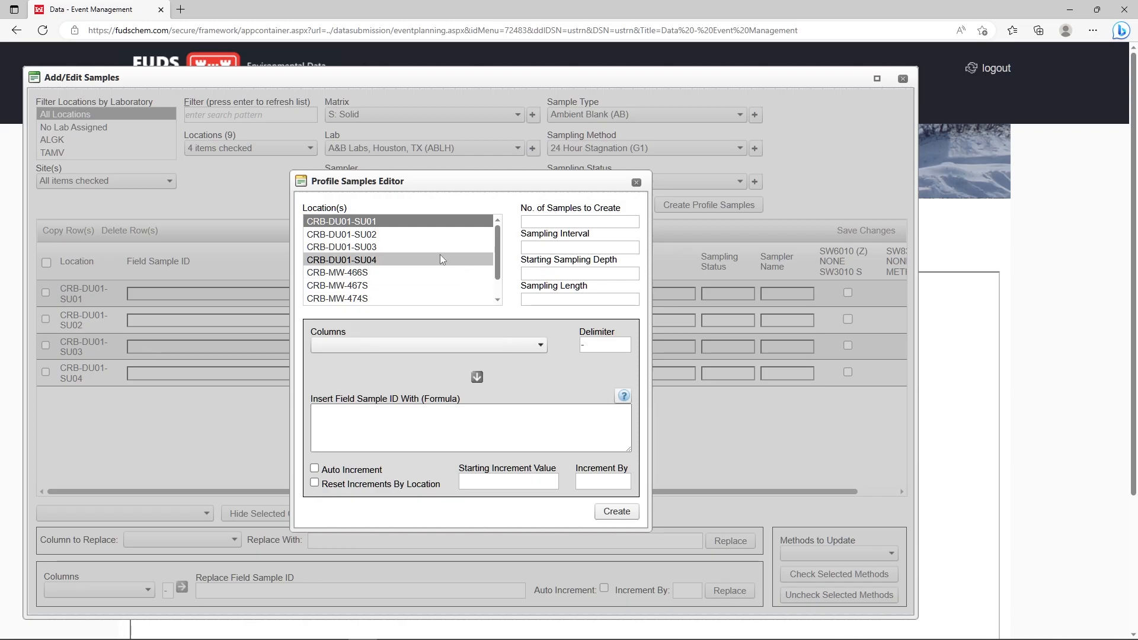
left_click(424, 260, "shift")
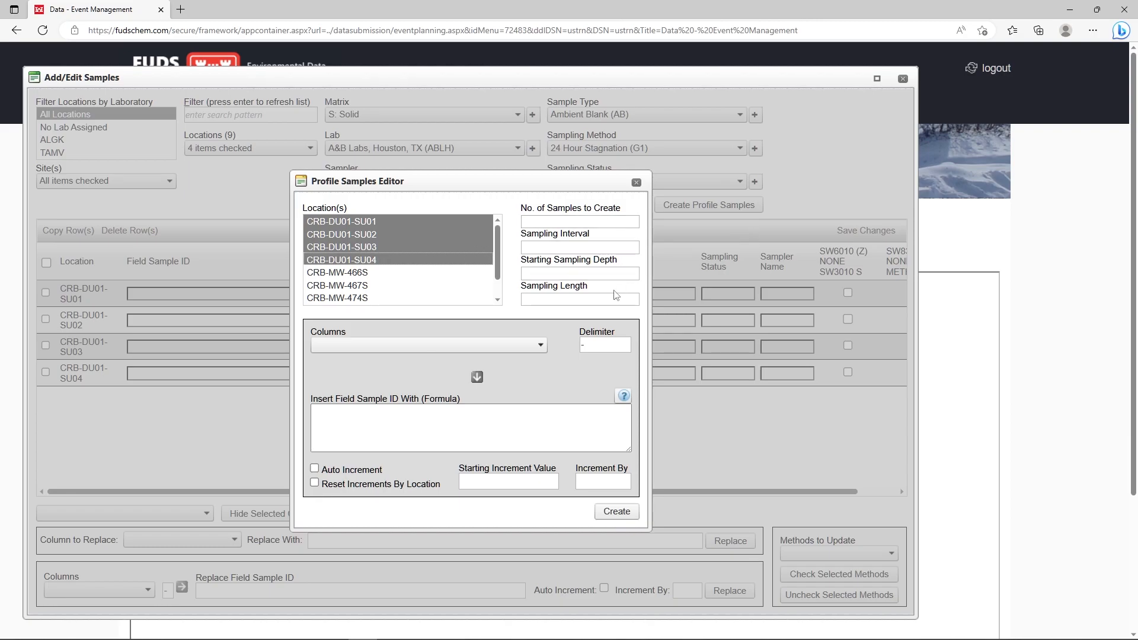
mouse_move(611, 296)
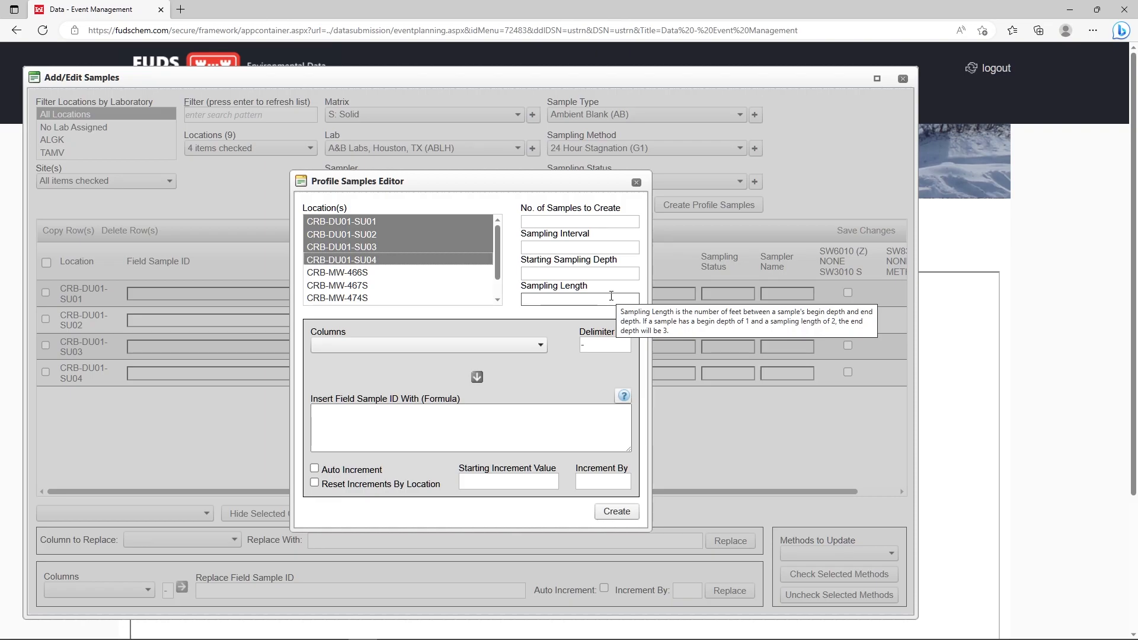
left_click(604, 223)
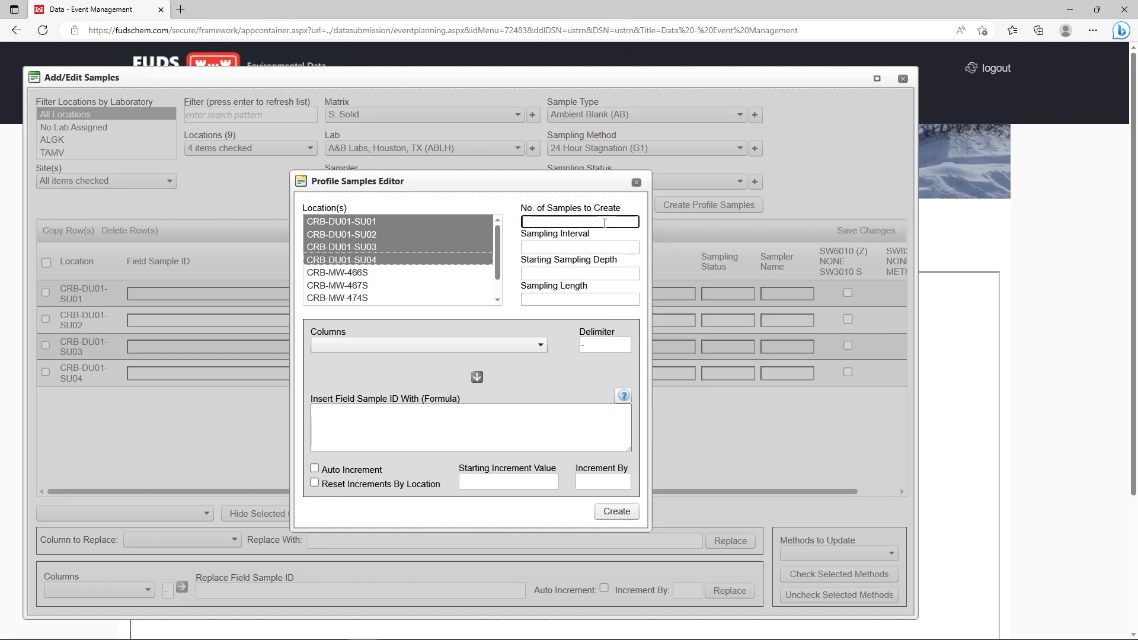
type("5")
Set the profile samples' sampling interval to 5, starting sampling depth to 0 and sampling length to 1
mouse_move(597, 244)
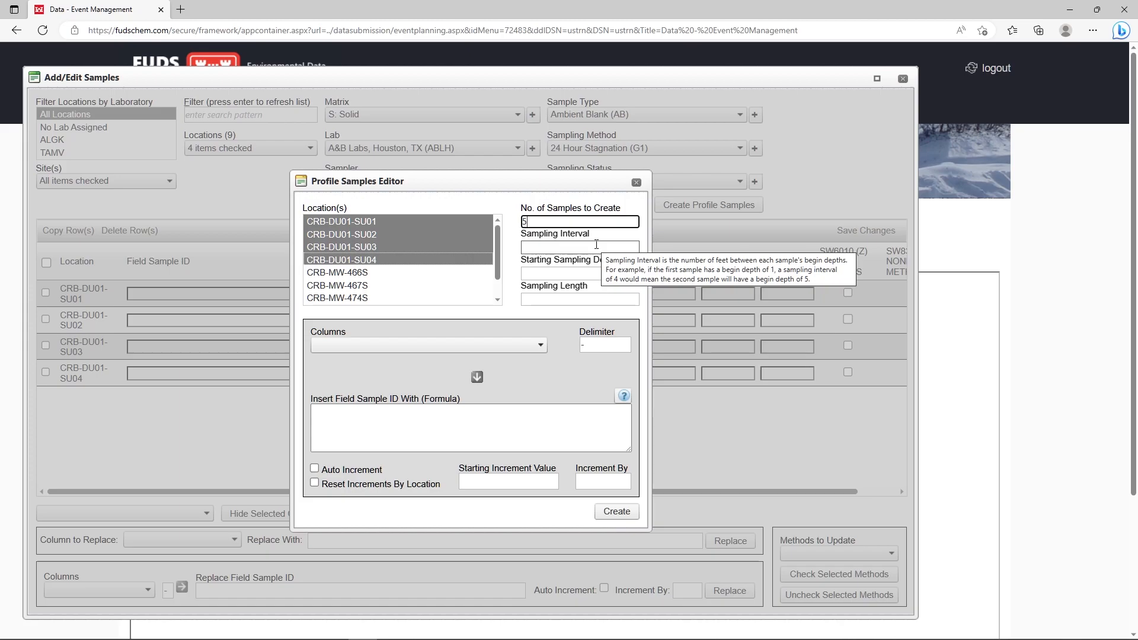
left_click(597, 244)
type("5")
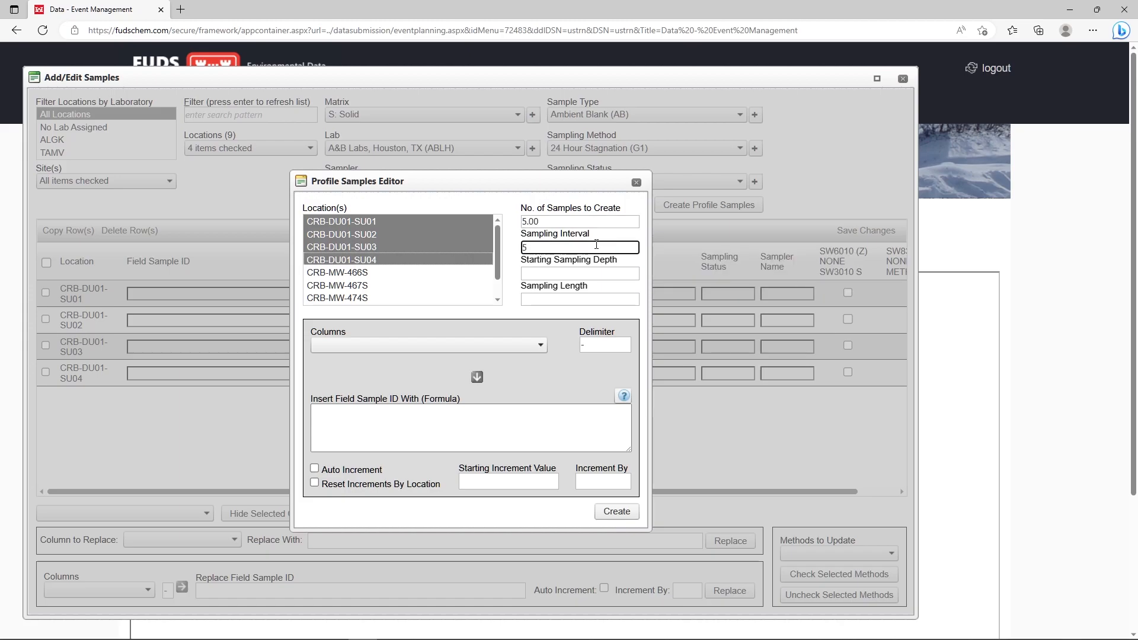
mouse_move(596, 271)
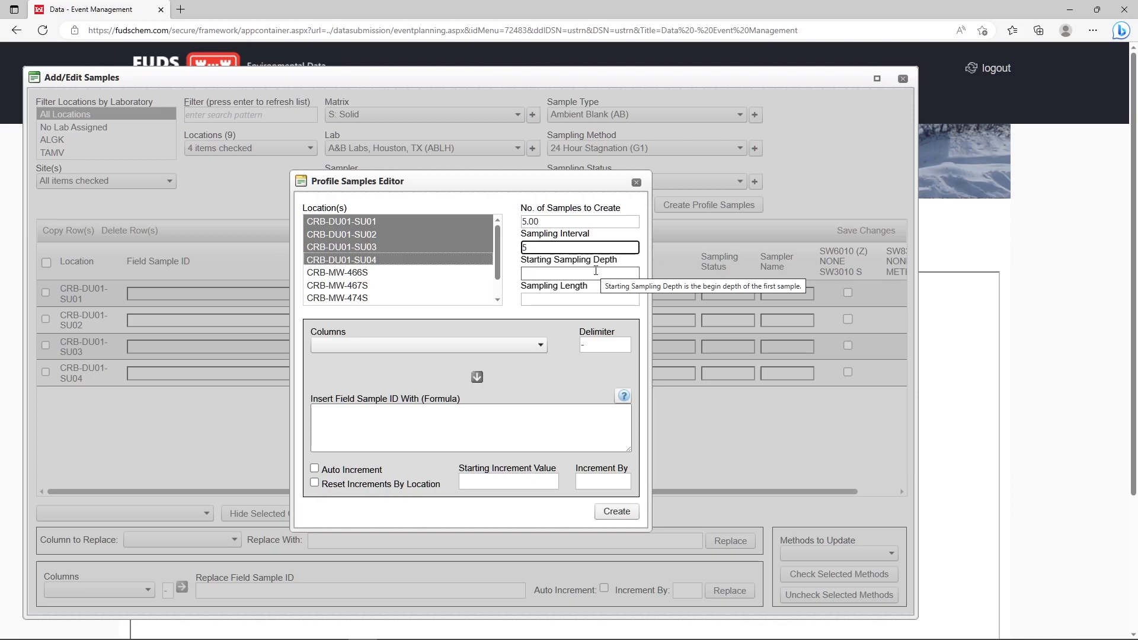
left_click(596, 272)
type("0")
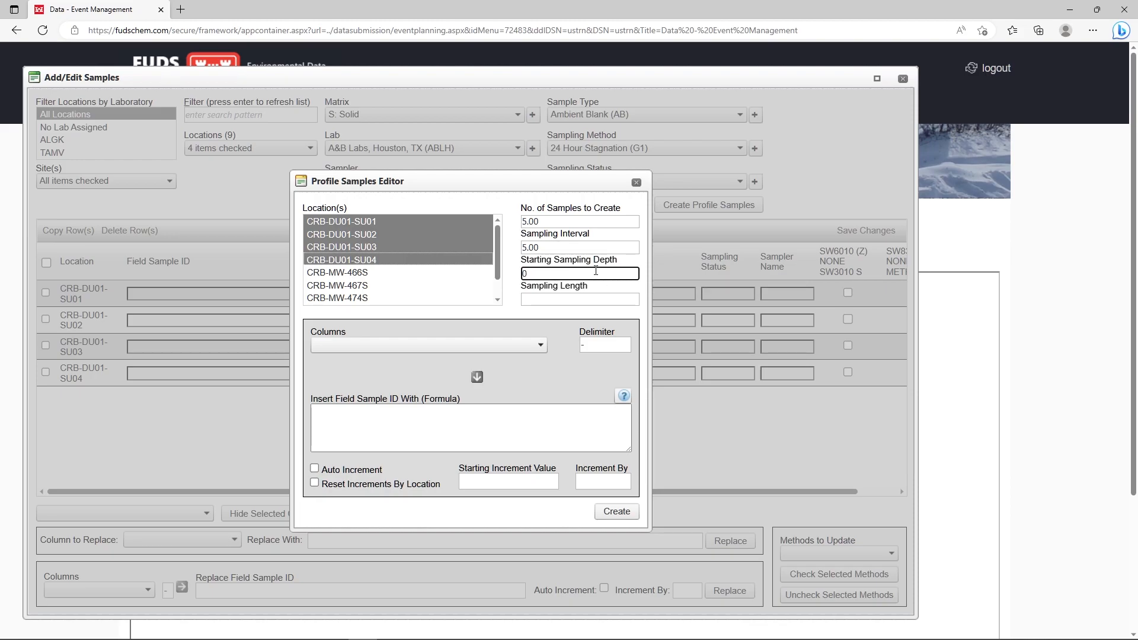
left_click(583, 299)
type("1")
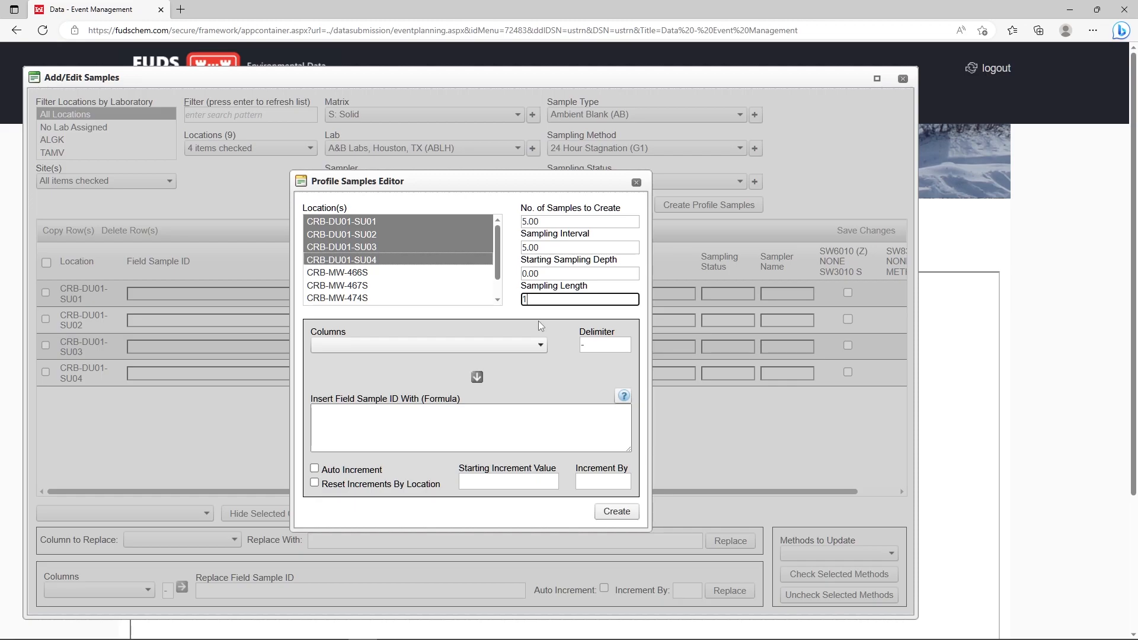
Build the field sample ID formula LOCID+'-'+'2Q23'+'-' starting from the Location (LOCID) column
left_click(535, 344)
left_click(526, 373)
left_click(477, 378)
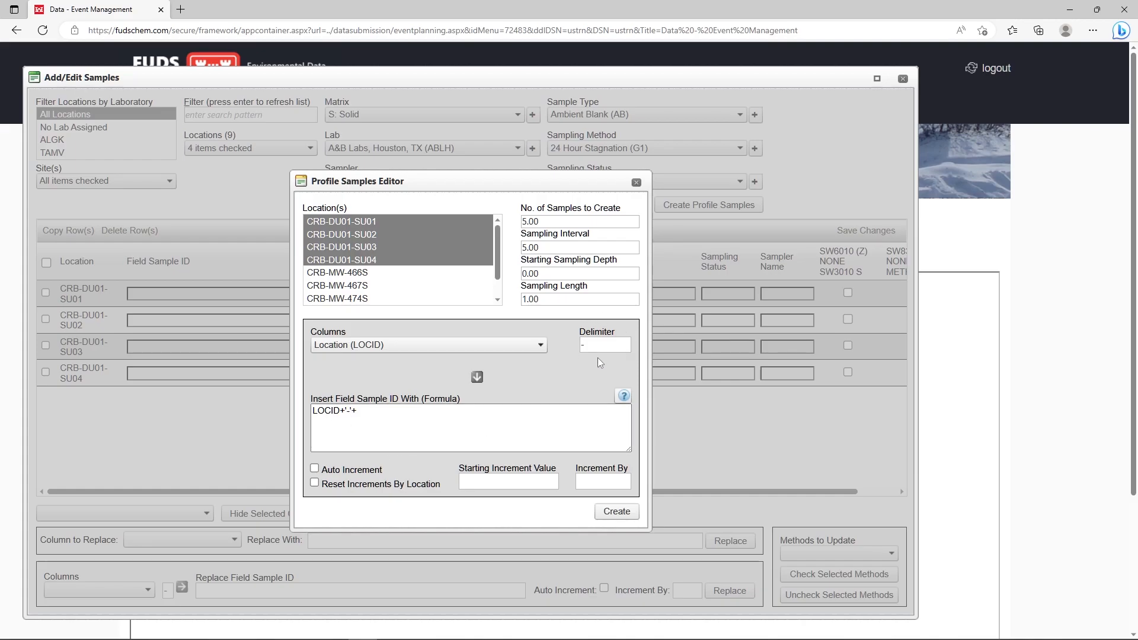
left_click(383, 412)
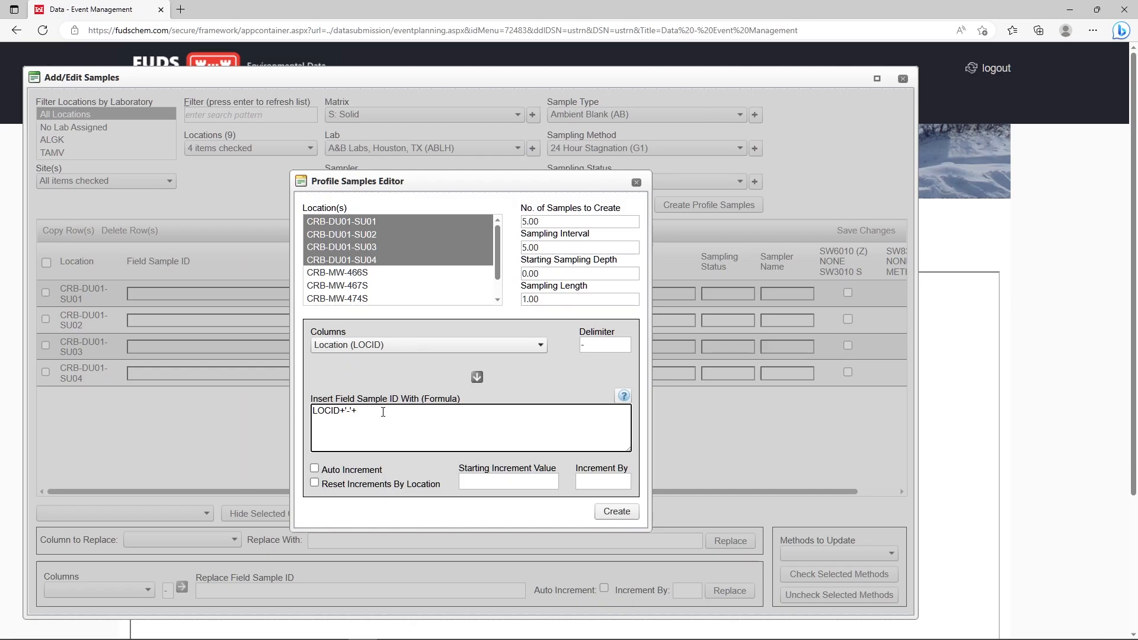
type("'2Q23")
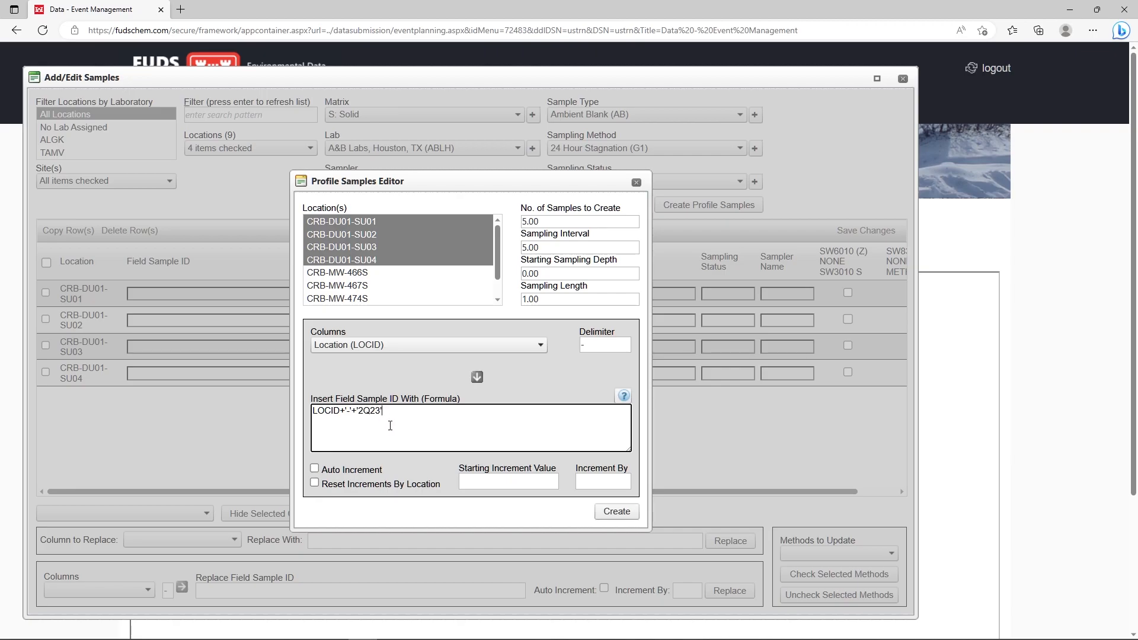
type("+'-'")
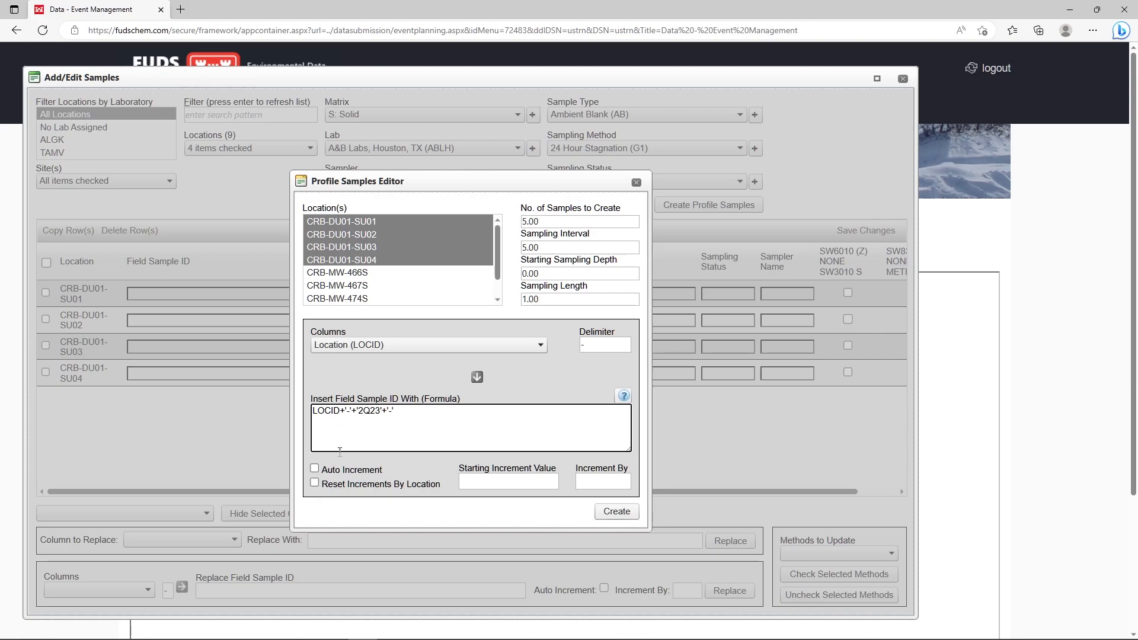
Enable auto increment with reset by location, using a starting increment value of 0 and an increment of 5
left_click(314, 469)
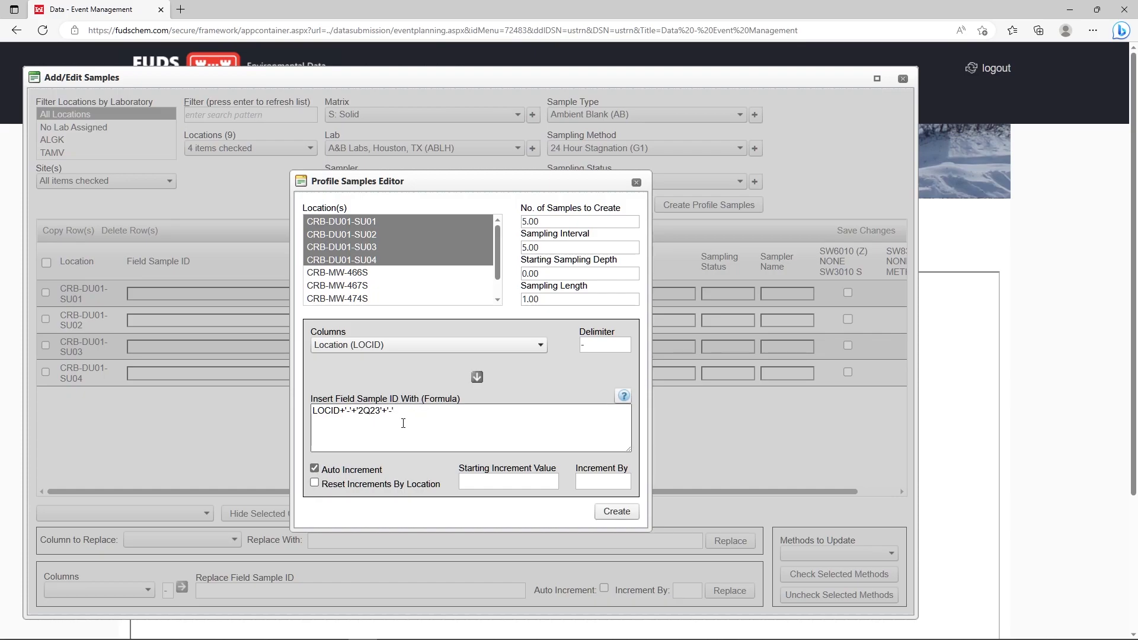
left_click(315, 483)
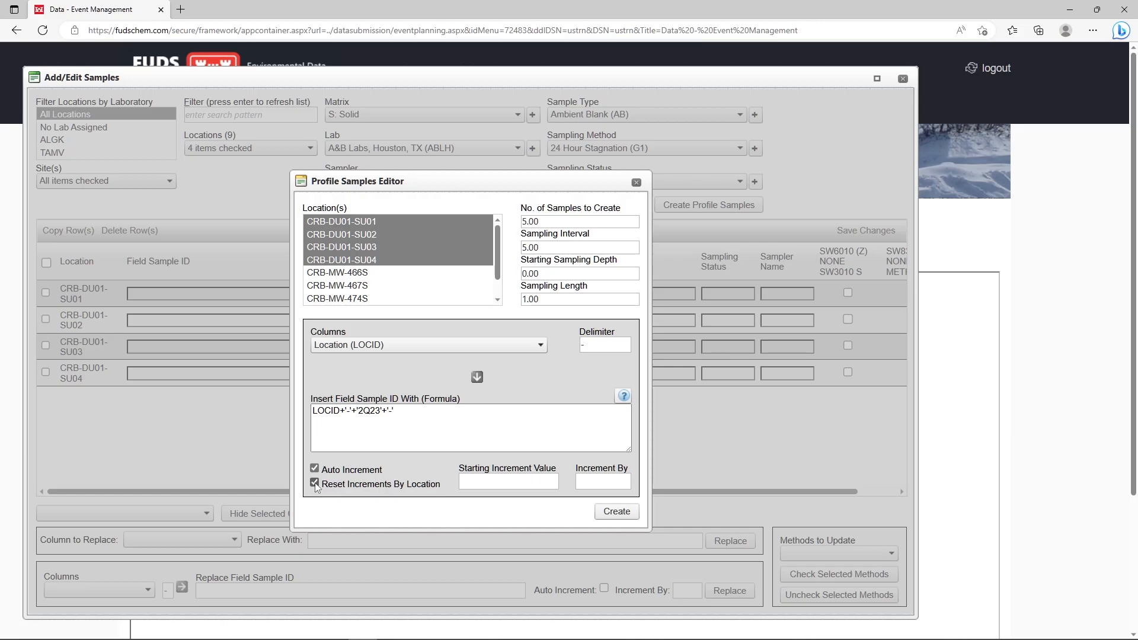
left_click(508, 486)
type("0")
left_click(616, 483)
type("5")
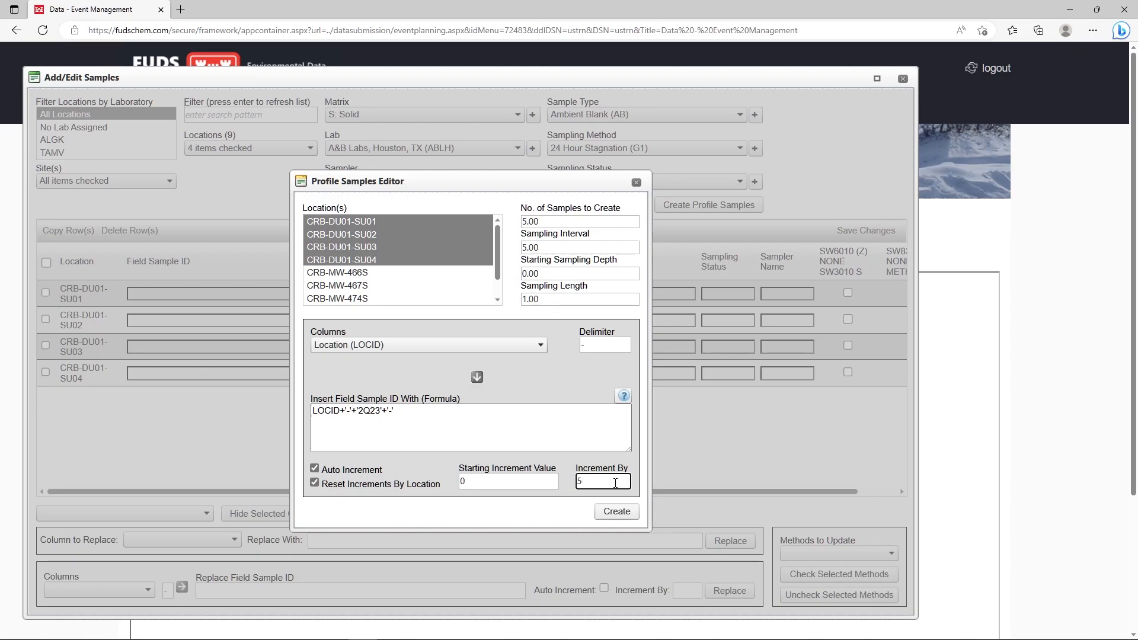
Create the profile samples for the selected locations and confirm their creation
left_click(616, 511)
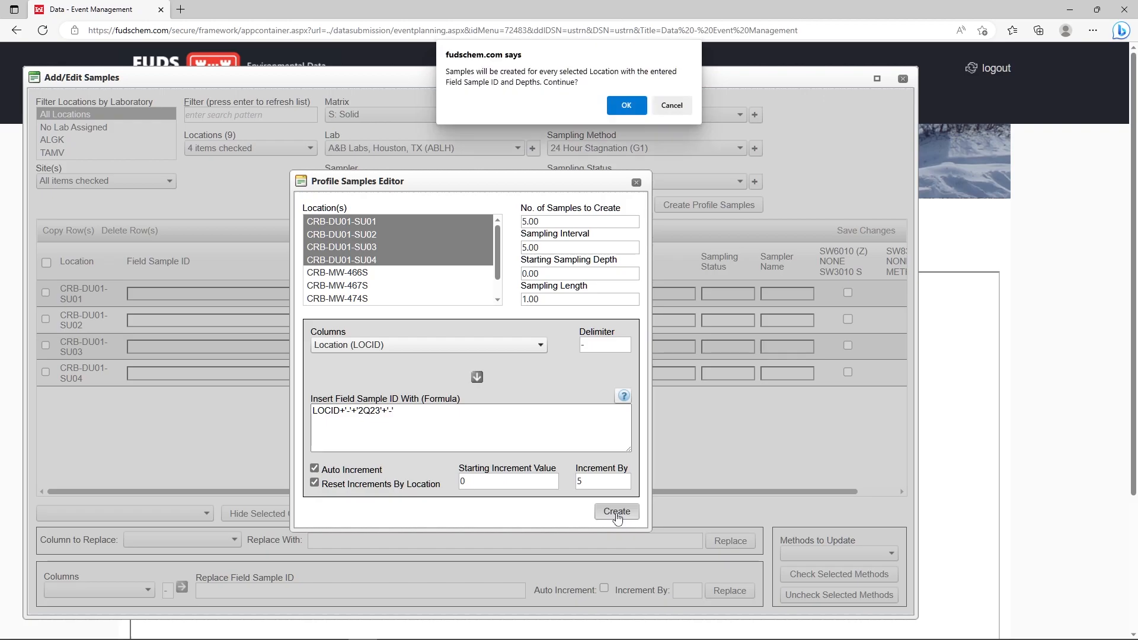
left_click(626, 105)
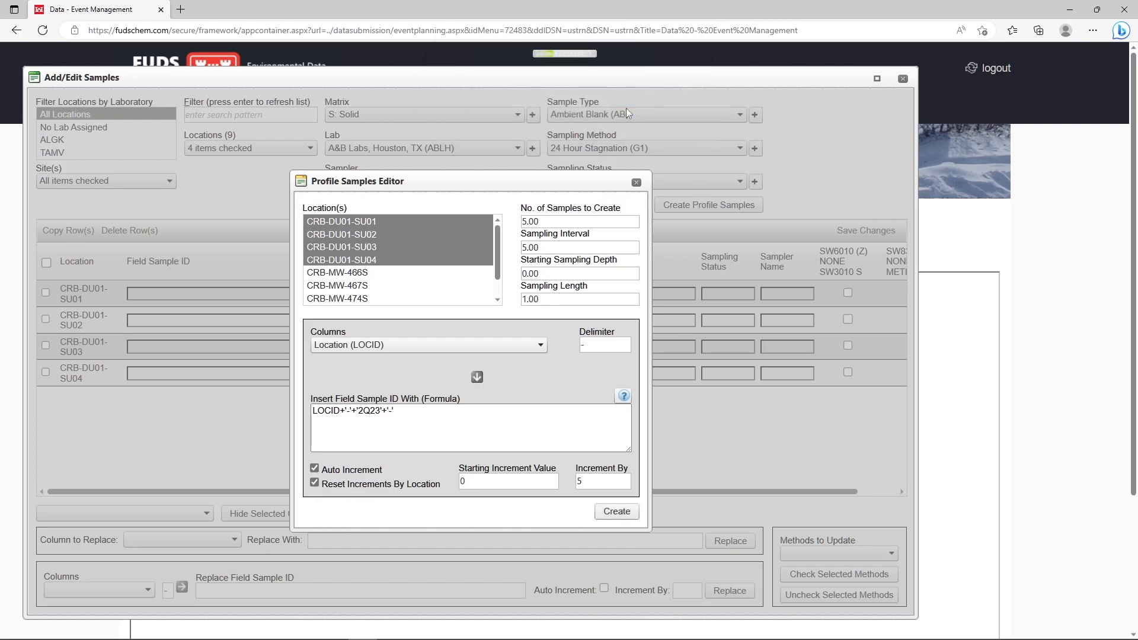
left_click(664, 100)
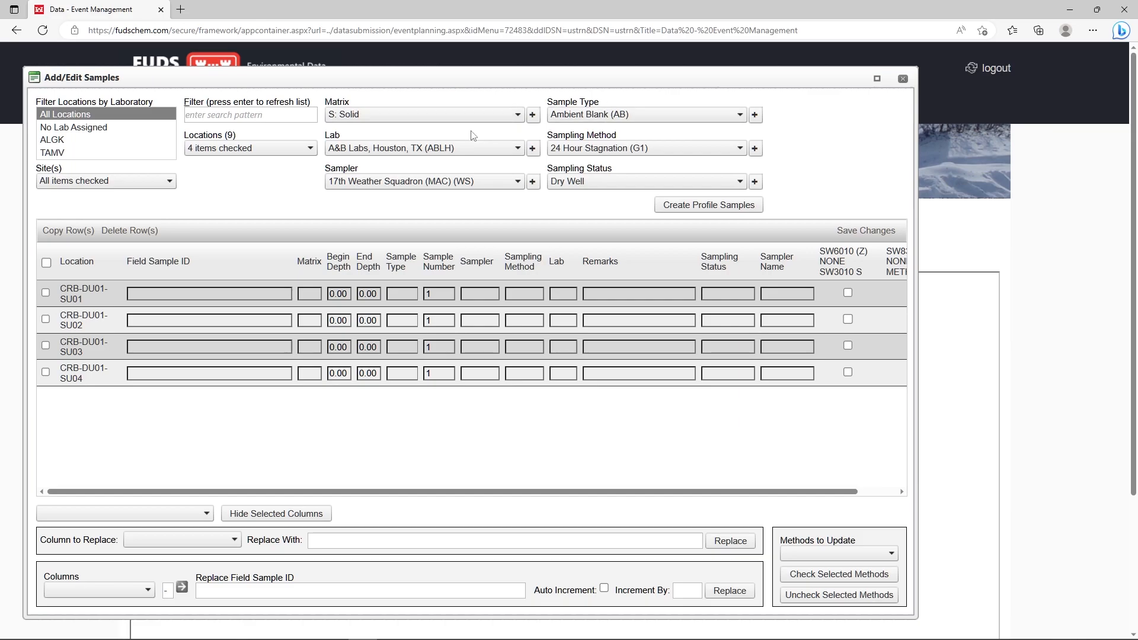
Restrict the listed samples to location CRB-DU01-SU01 by deselecting CRB-DU01-SU02, CRB-DU01-SU03 and CRB-DU01-SU04
left_click(307, 150)
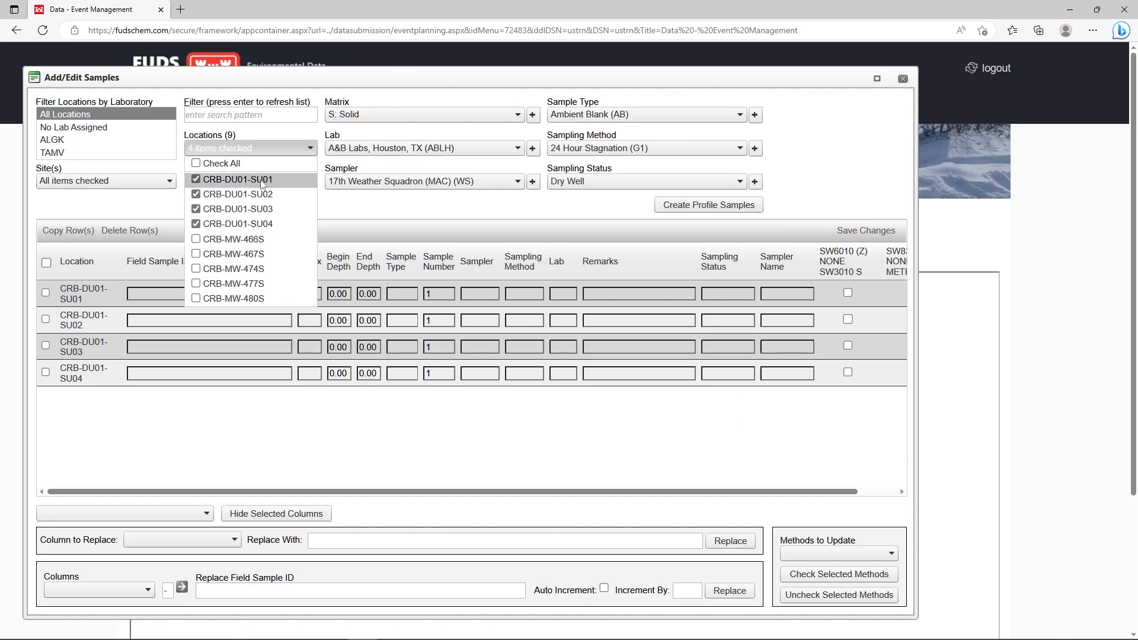
left_click(229, 195)
left_click(228, 209)
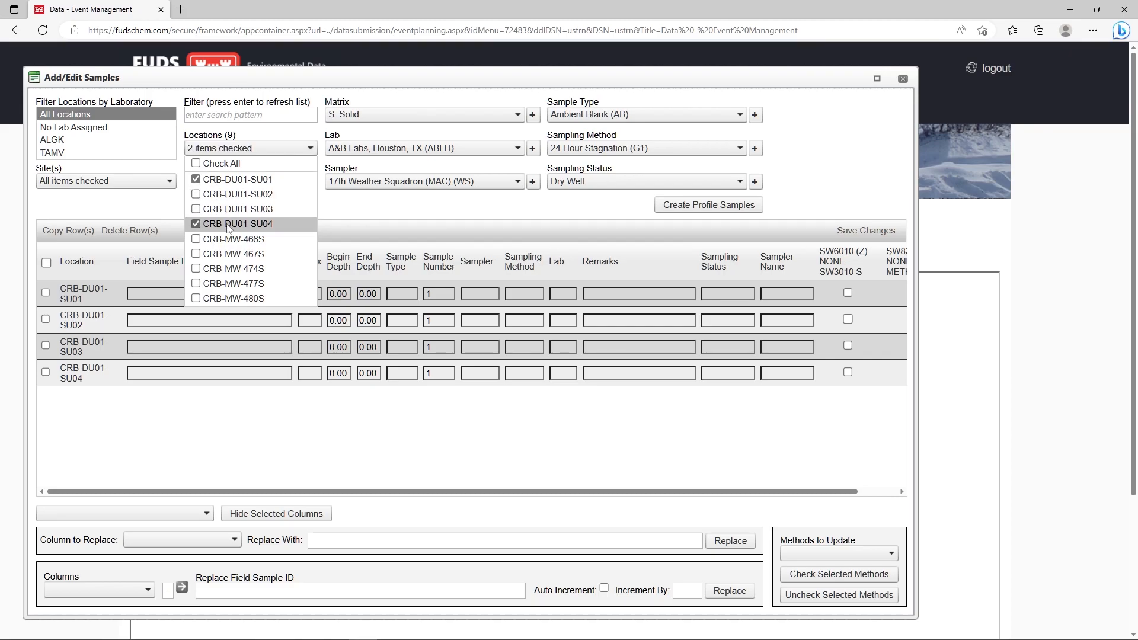
left_click(229, 225)
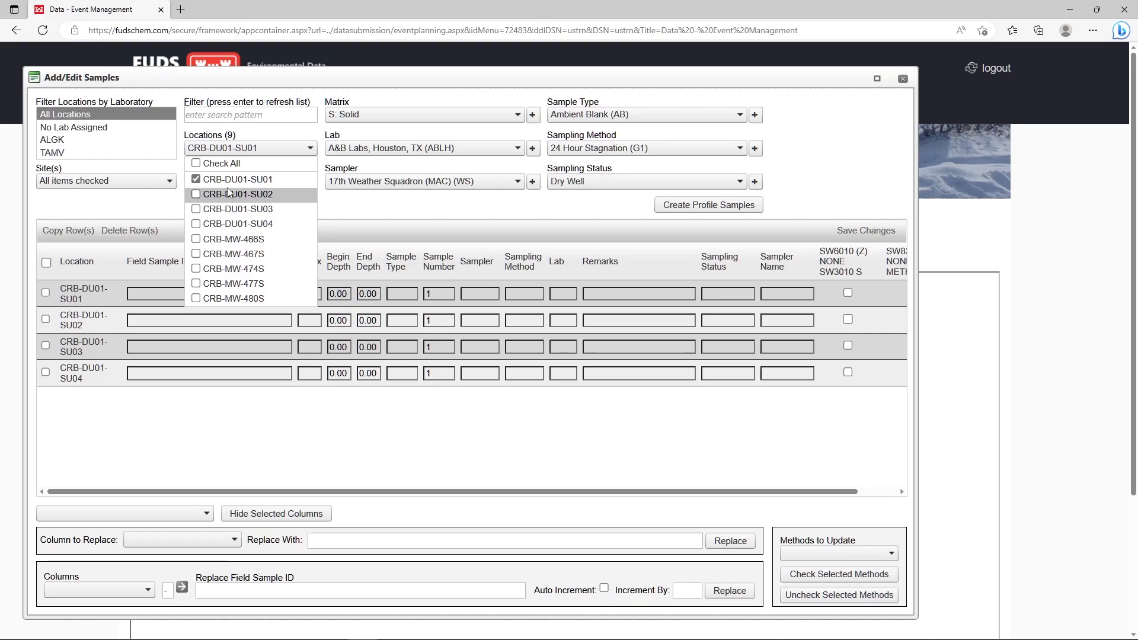
left_click(362, 208)
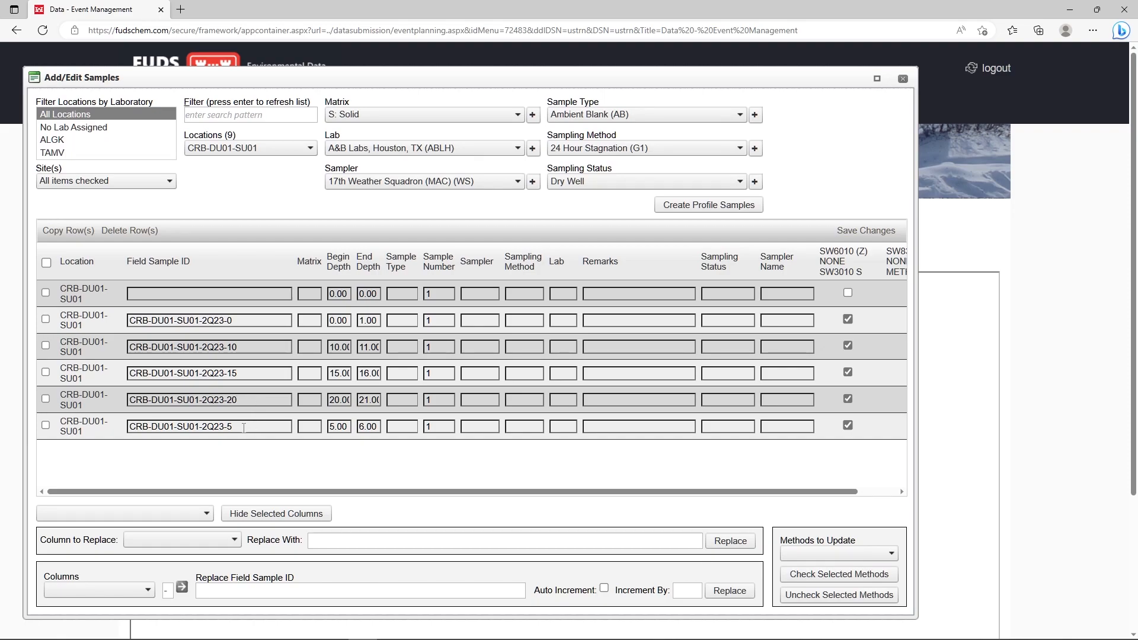
Change the field sample ID of the 5.00–6.00 depth sample to CRB-DU01-SU01-2Q23-05 and save the changes
left_click(235, 428)
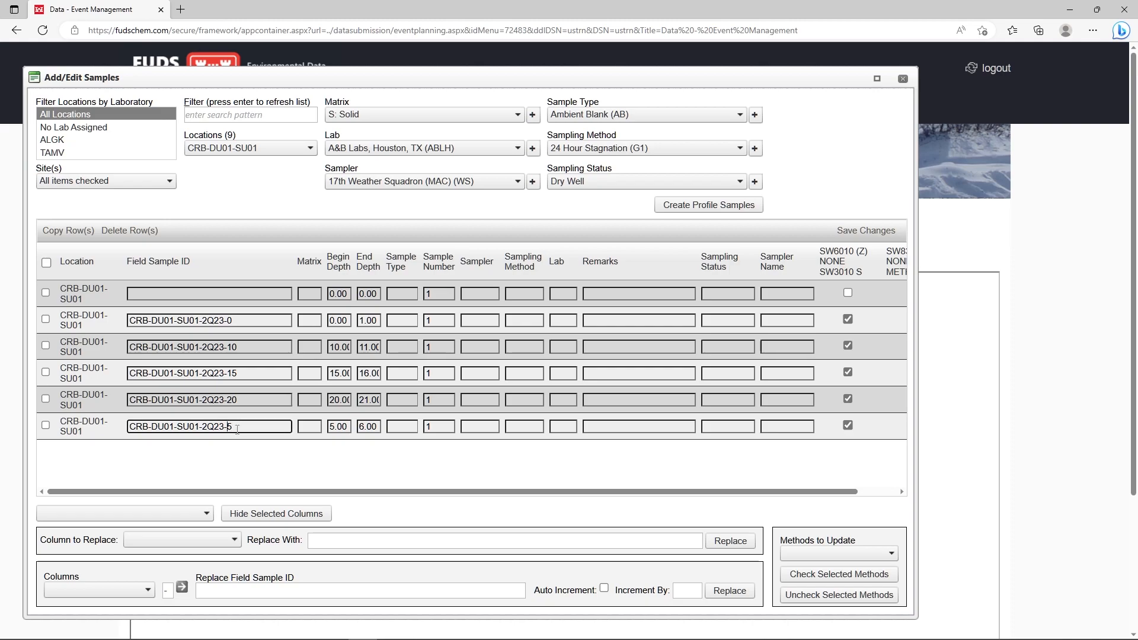
type("0")
left_click(852, 231)
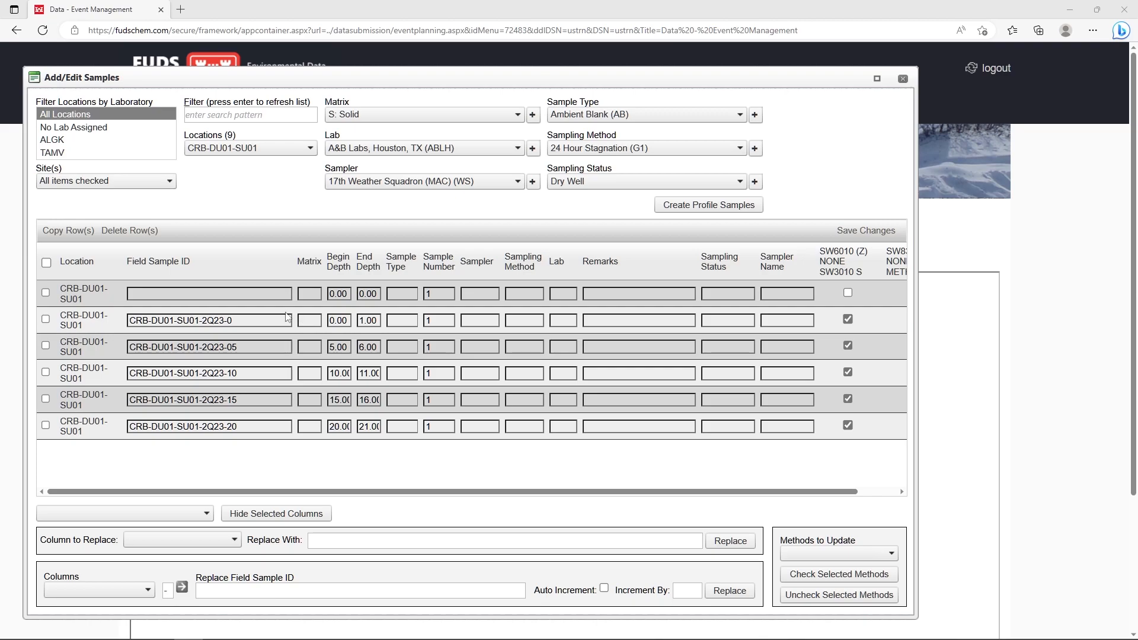
Add locations CRB-DU01-SU02, CRB-DU01-SU03 and CRB-DU01-SU04 to the location selection so their samples are listed too
left_click(178, 294)
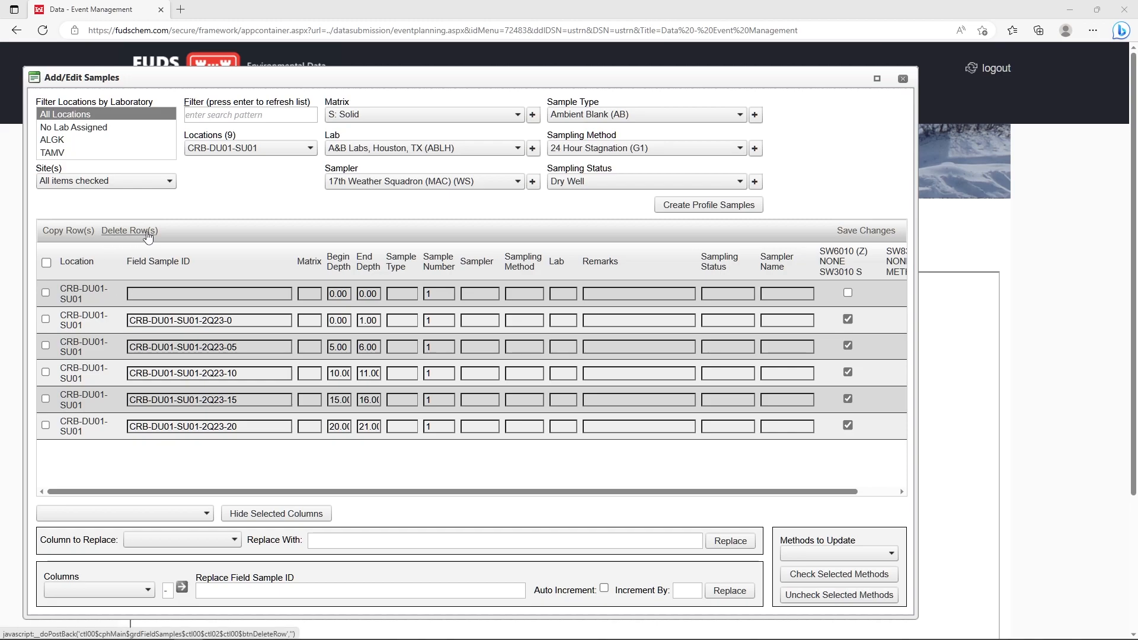
left_click(290, 148)
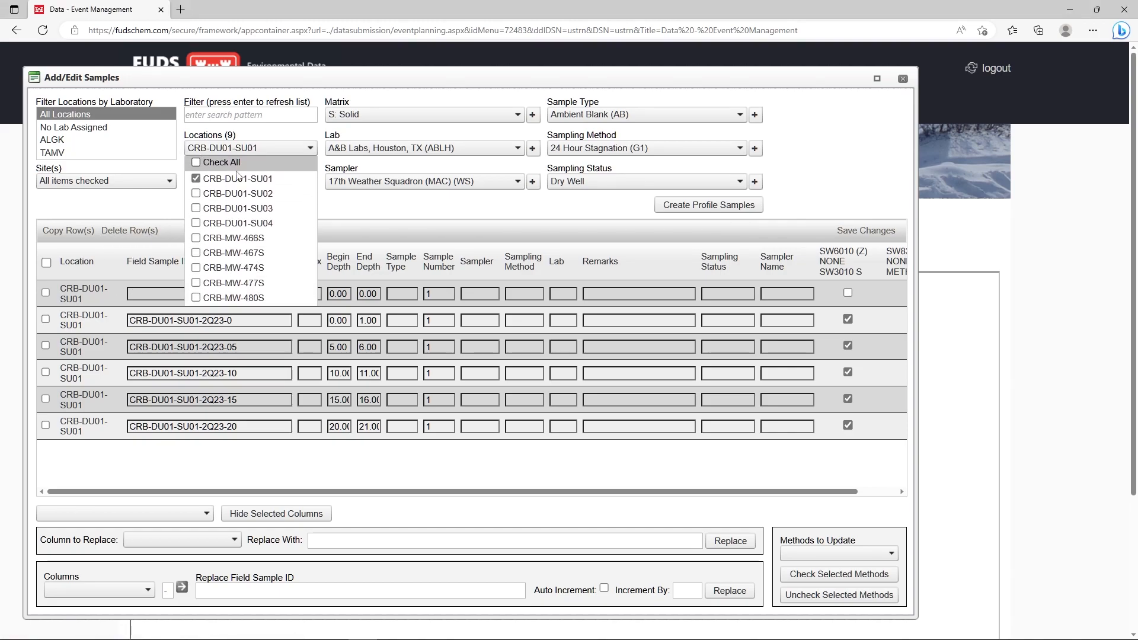
left_click(229, 194)
left_click(228, 209)
left_click(228, 224)
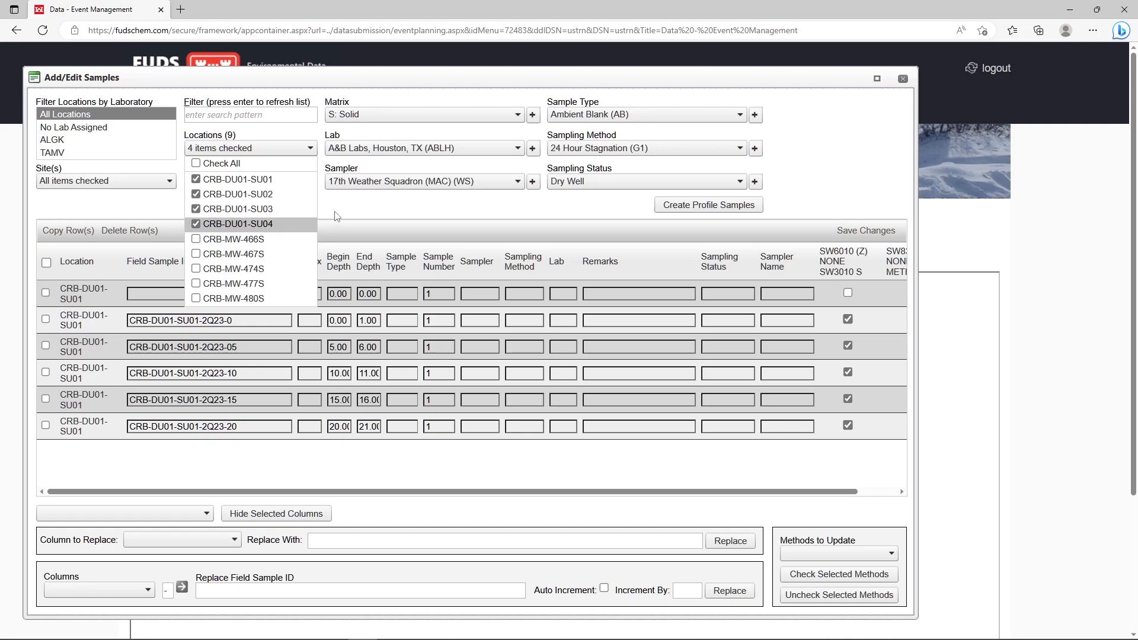
left_click(337, 214)
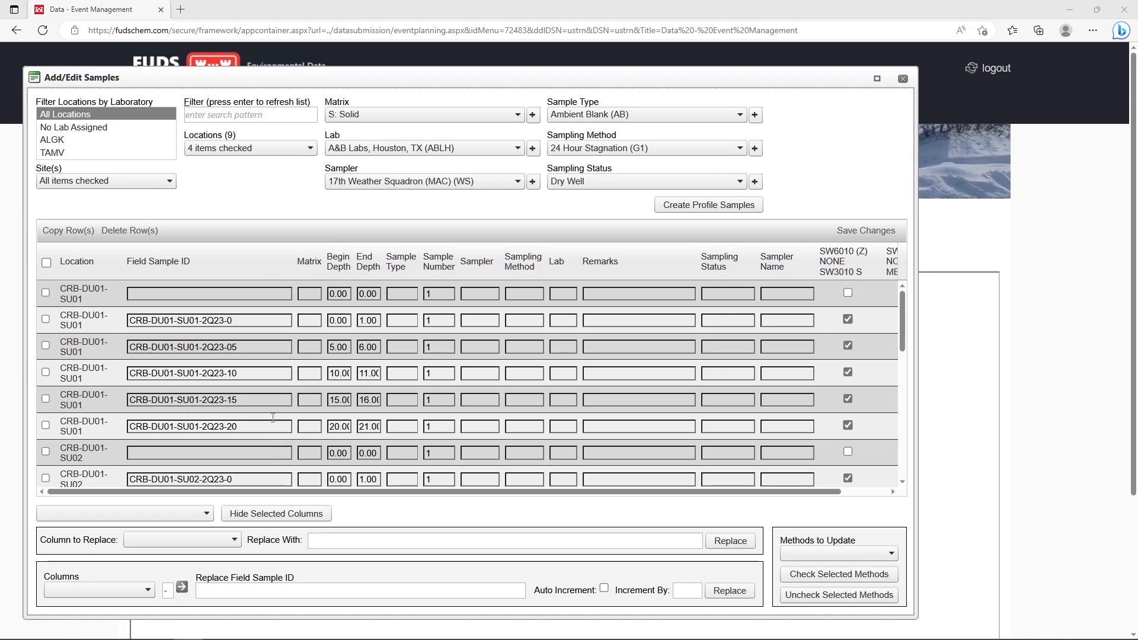
Delete the blank 0.00–0.00 depth sample rows without a field sample ID for locations CRB-DU01-SU01 through CRB-DU01-SU04
left_click(45, 293)
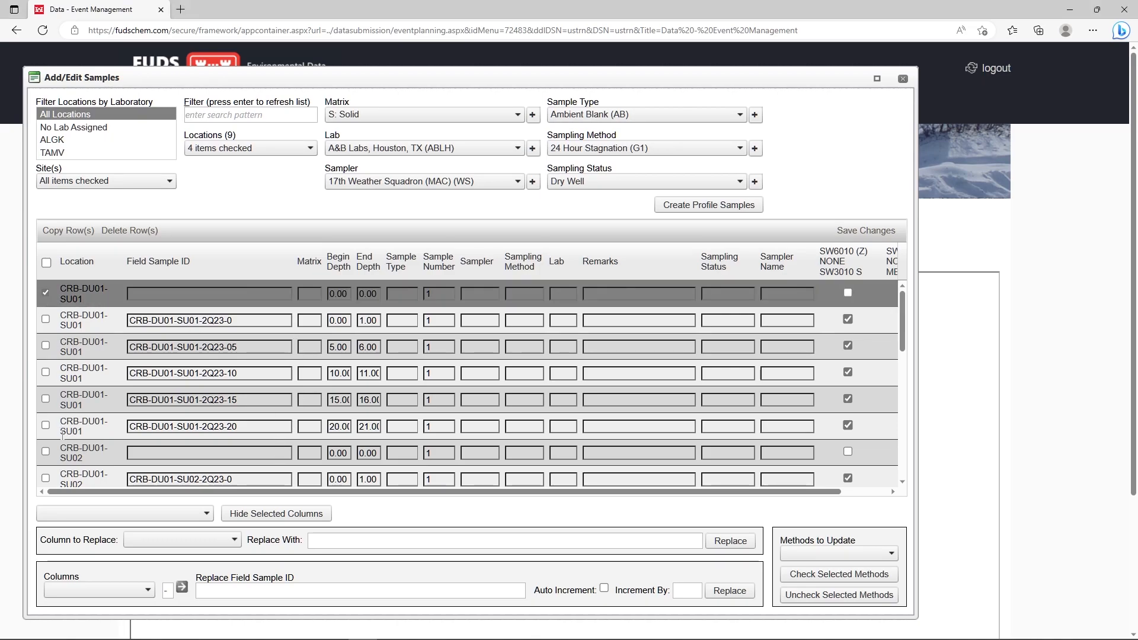
left_click(45, 452)
scroll(209, 413, "down", 3)
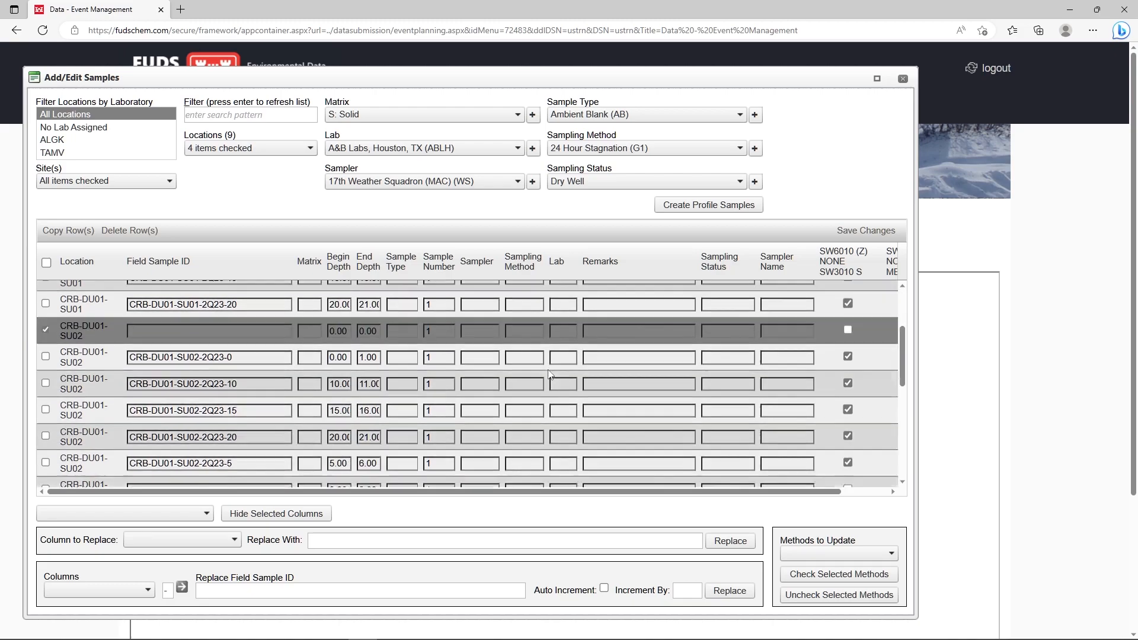
left_click(46, 456)
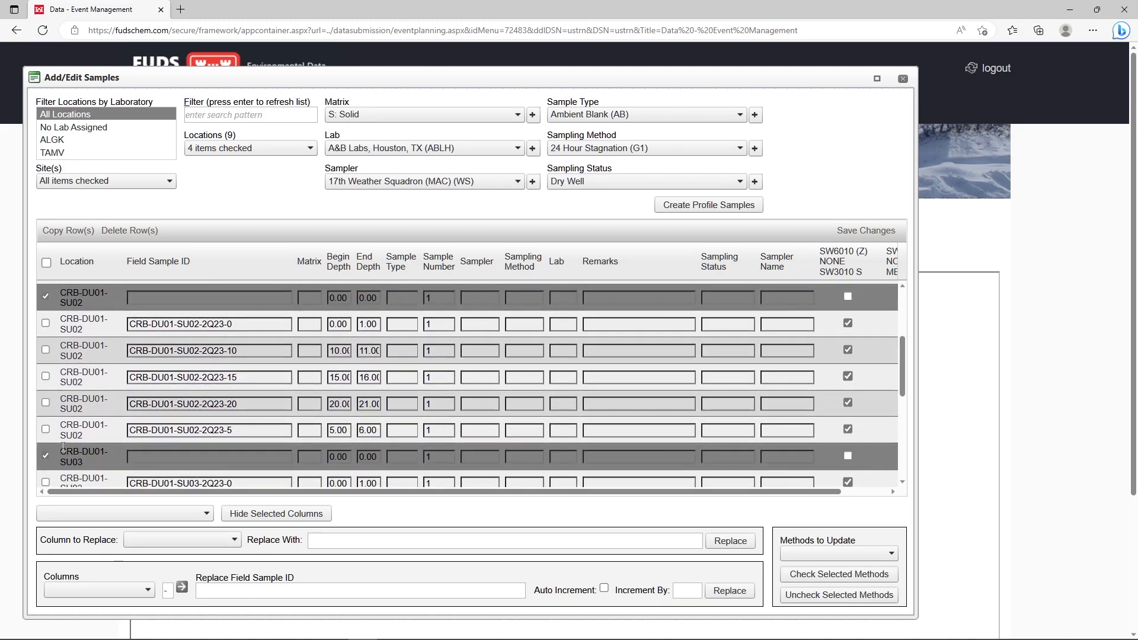
scroll(60, 447, "down", 3)
left_click(46, 459)
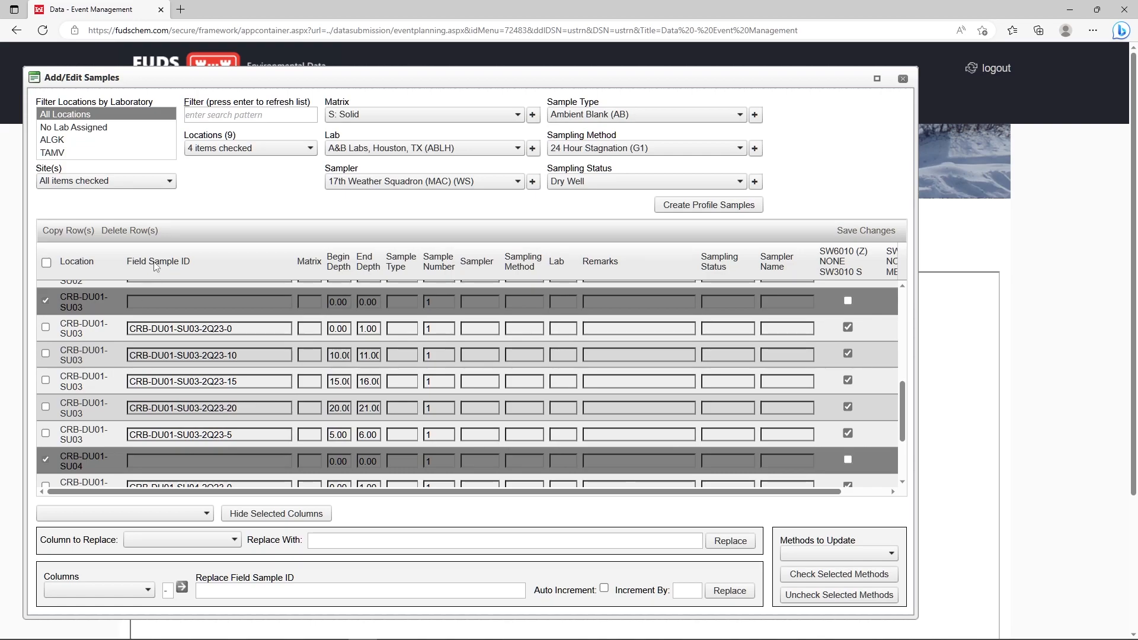
left_click(140, 235)
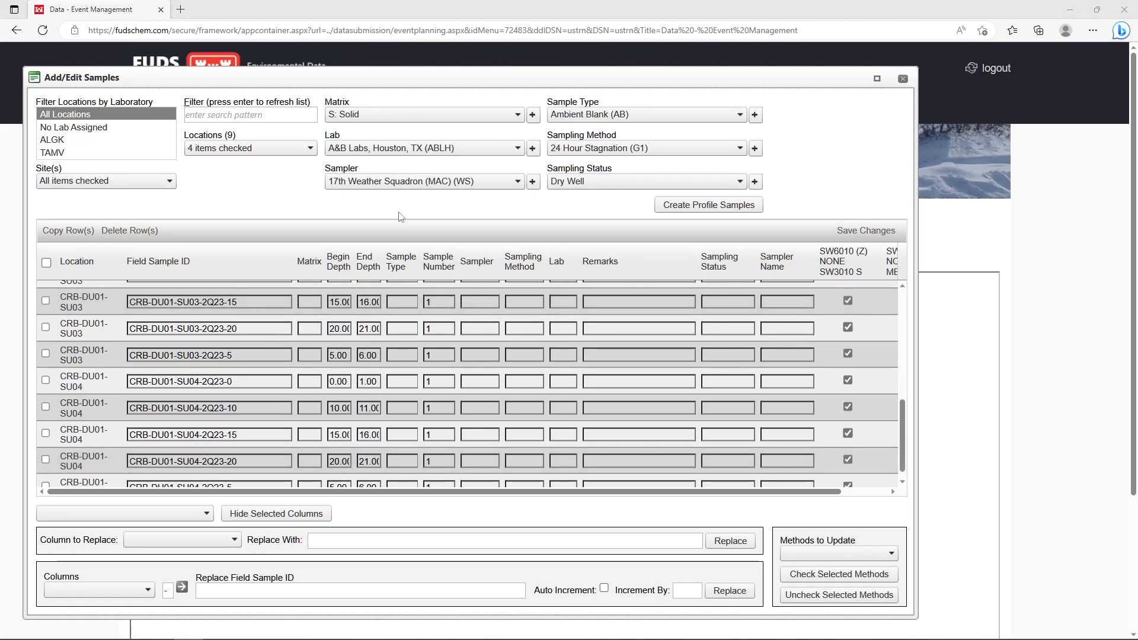
Select all listed samples and set their matrix to SD: Drill Cuttings, Solid Matrix
left_click(47, 262)
scroll(285, 377, "up", 6)
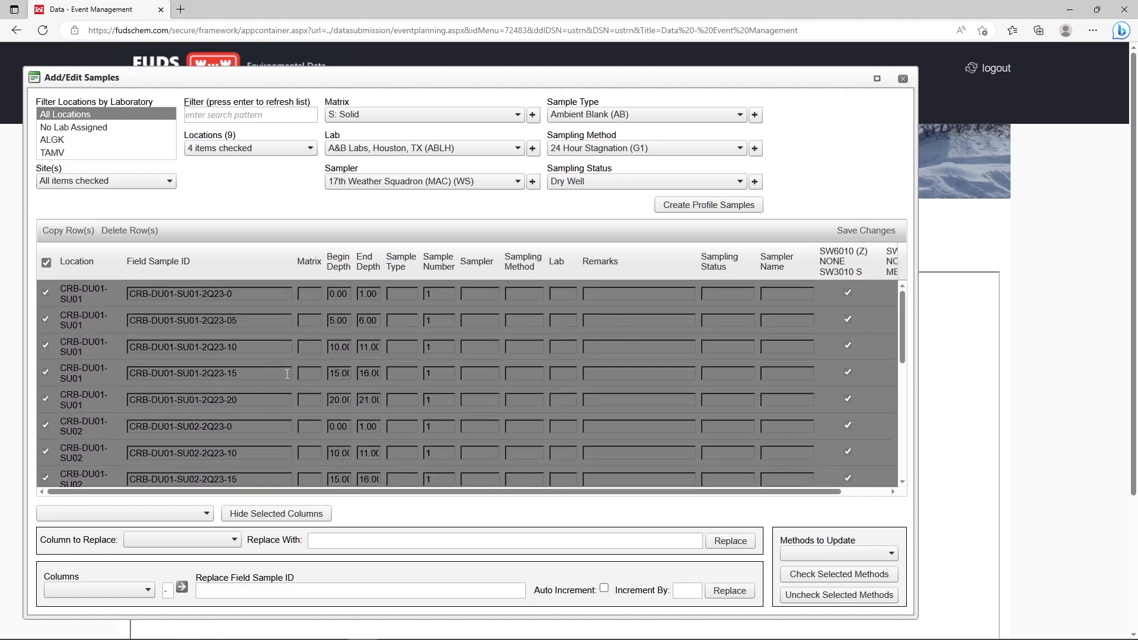
left_click(460, 121)
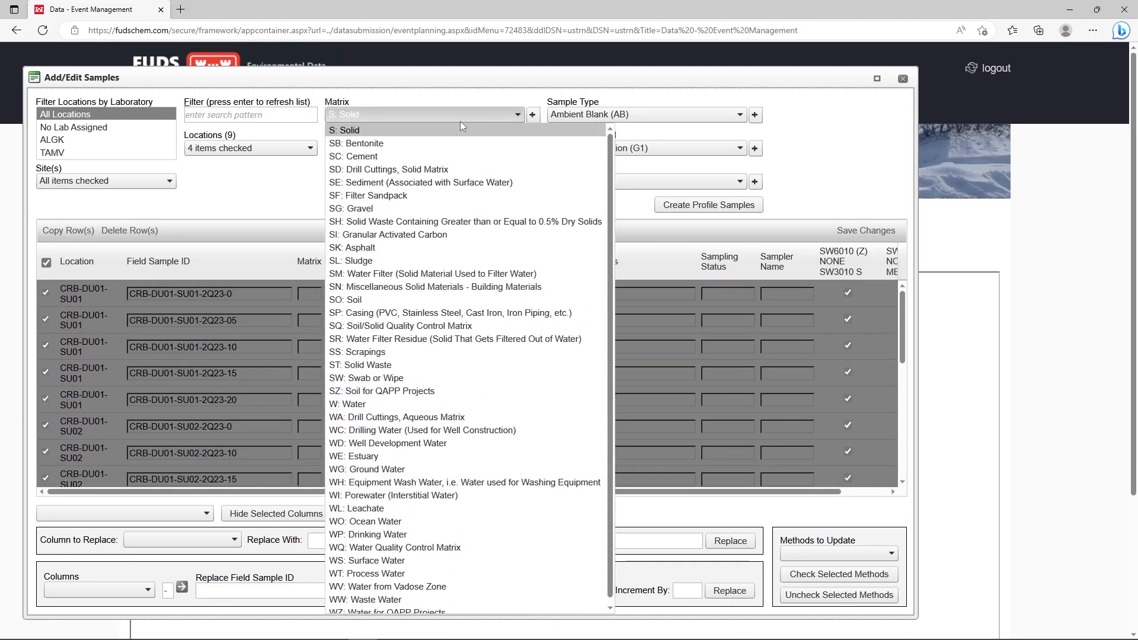
left_click(457, 170)
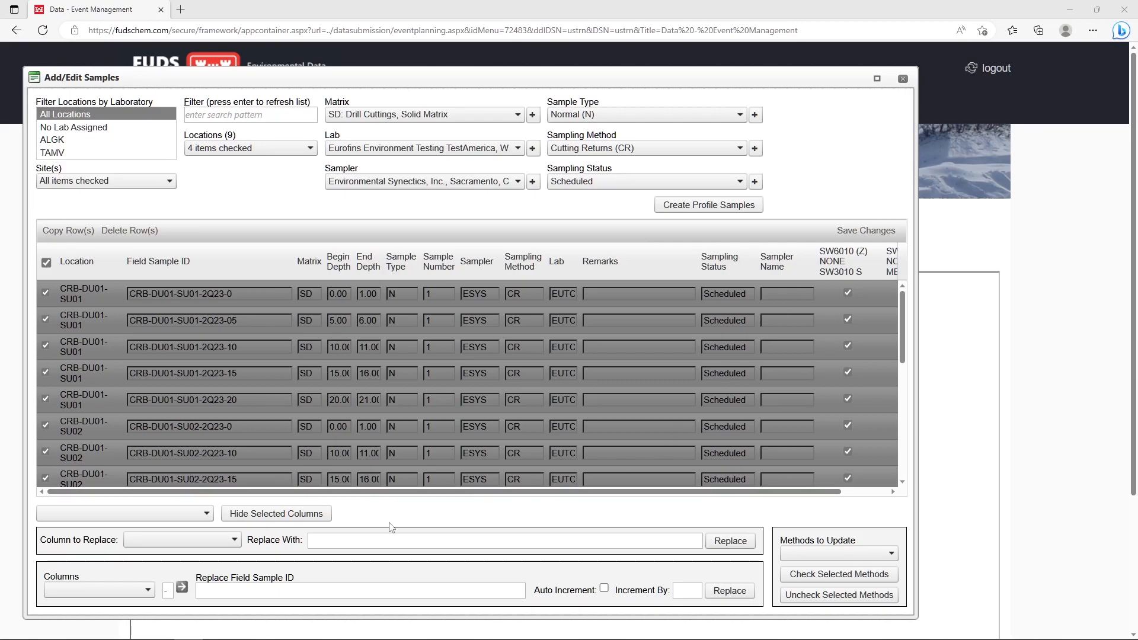
Choose Remarks as the column to replace, leave the replacement text empty, and save the sample changes
left_click(215, 542)
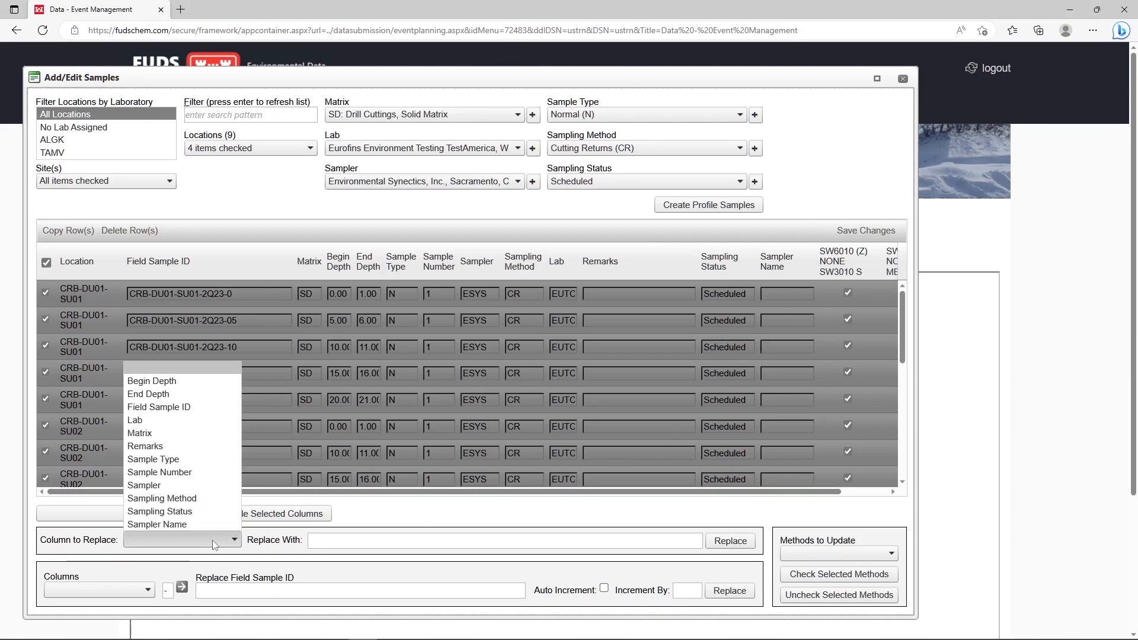
left_click(176, 446)
left_click(323, 541)
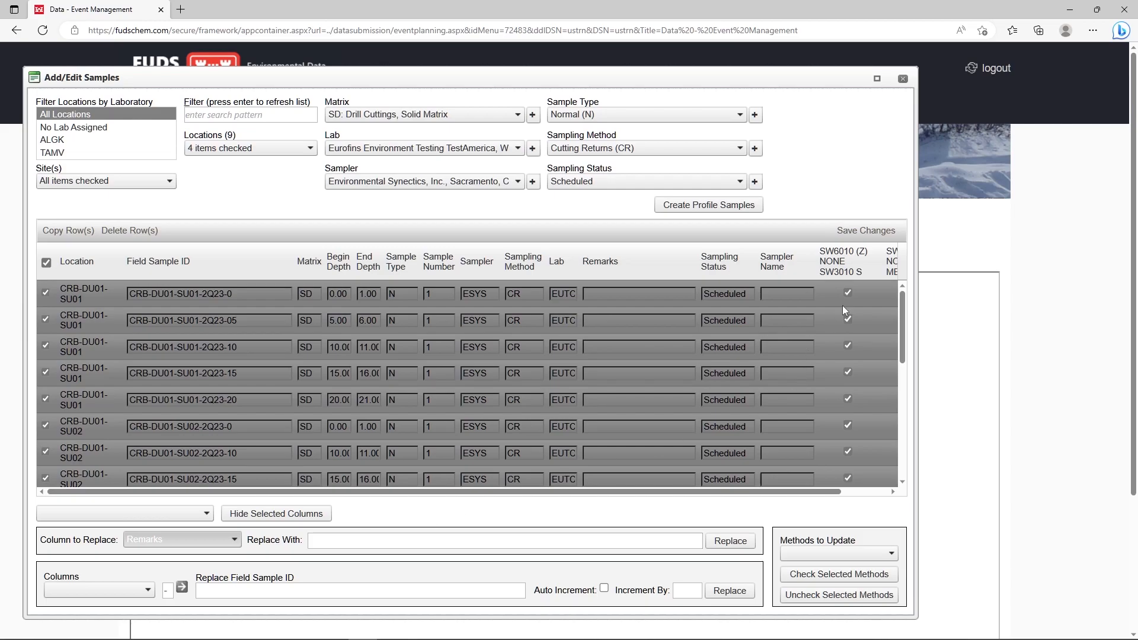
left_click(866, 232)
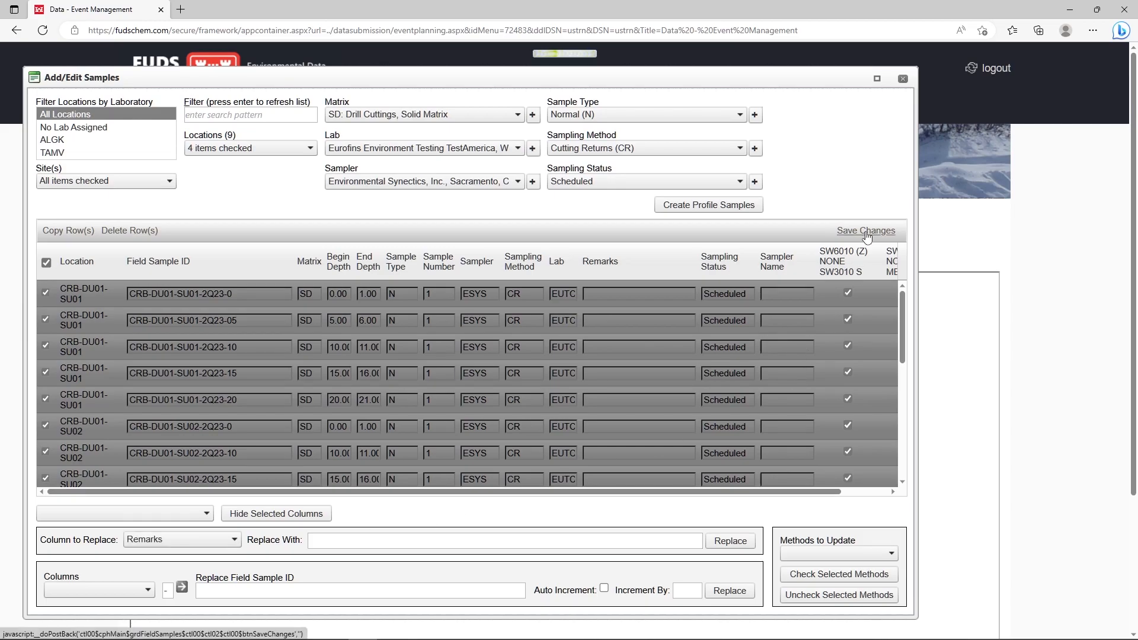